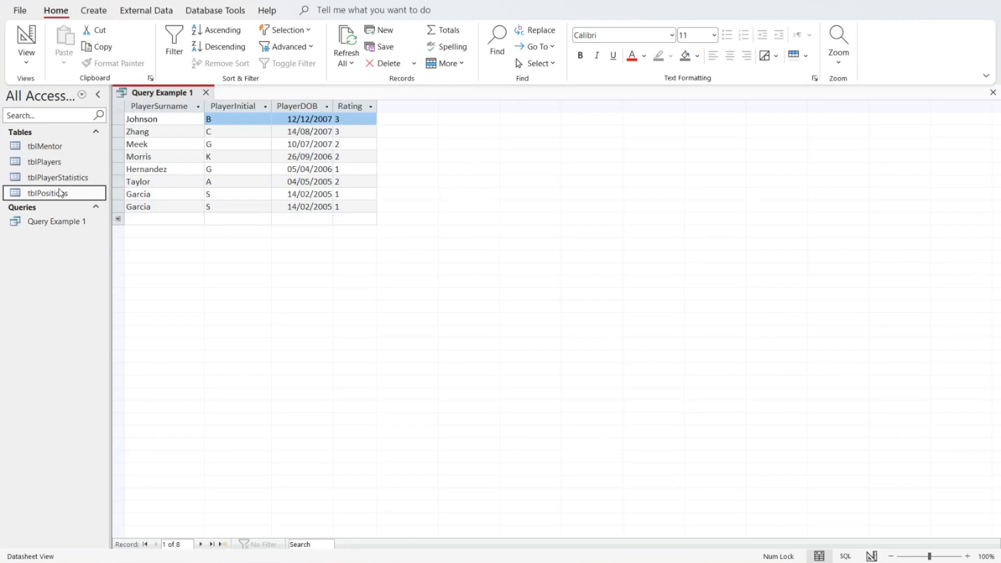
Review the records in the tblPlayerStatistics and tblPlayers tables, then return to tblPlayerStatistics
{"action": "double_click", "coordinate": [70, 180]}
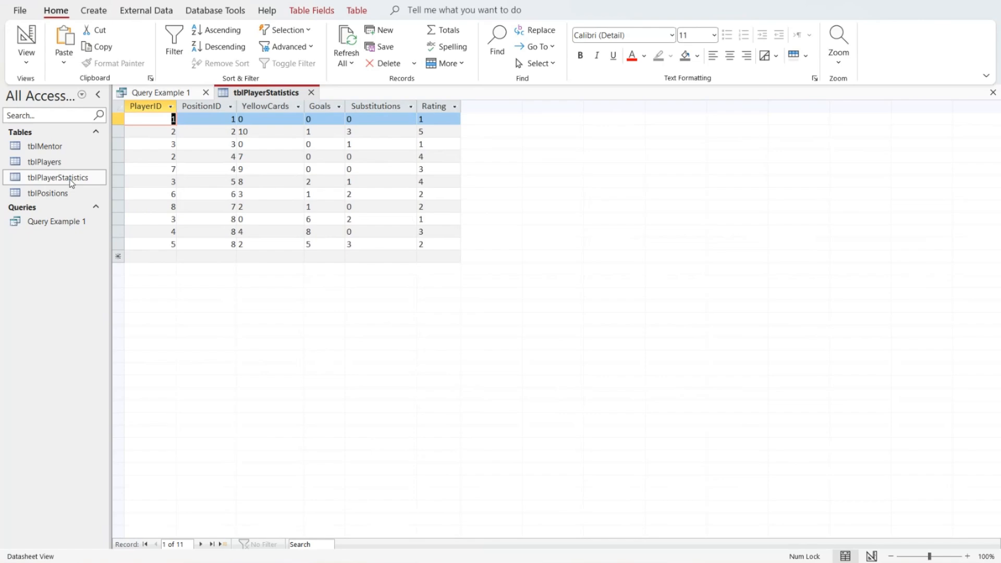
{"action": "double_click", "coordinate": [68, 164]}
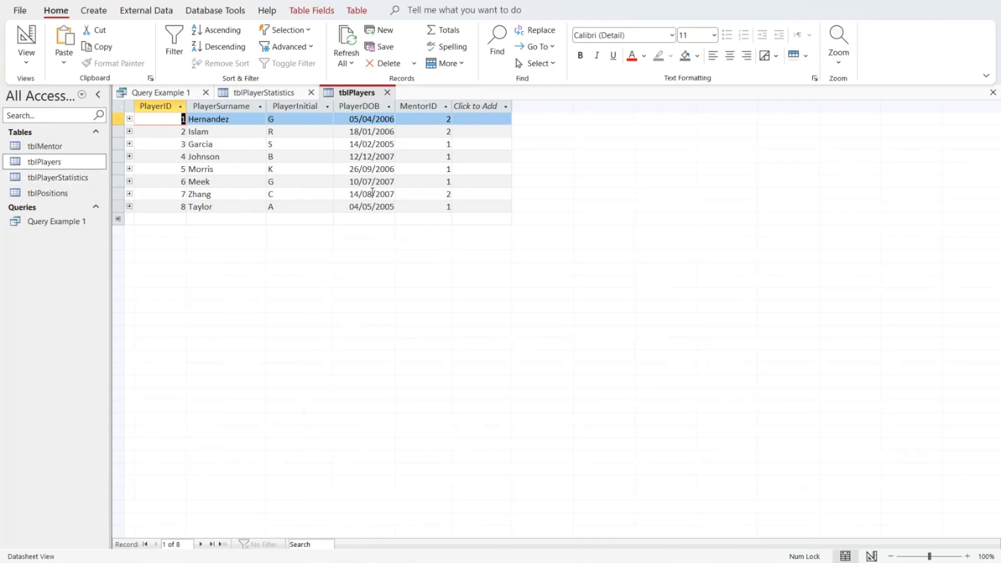
{"action": "left_click", "coordinate": [48, 177]}
{"action": "double_click", "coordinate": [48, 177]}
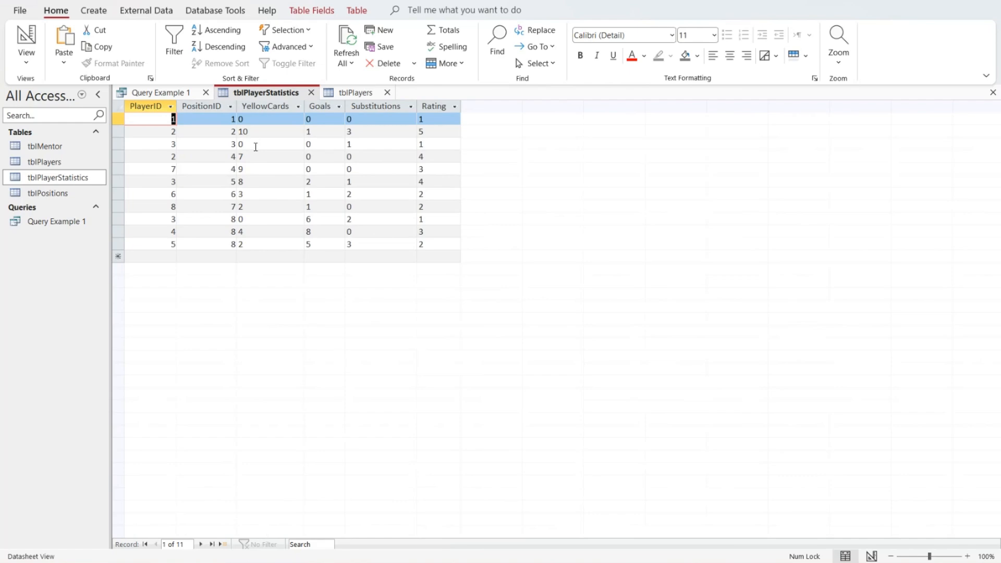
Close both table datasheets and Query Example 1, saving the query's design changes
{"action": "left_click", "coordinate": [387, 93]}
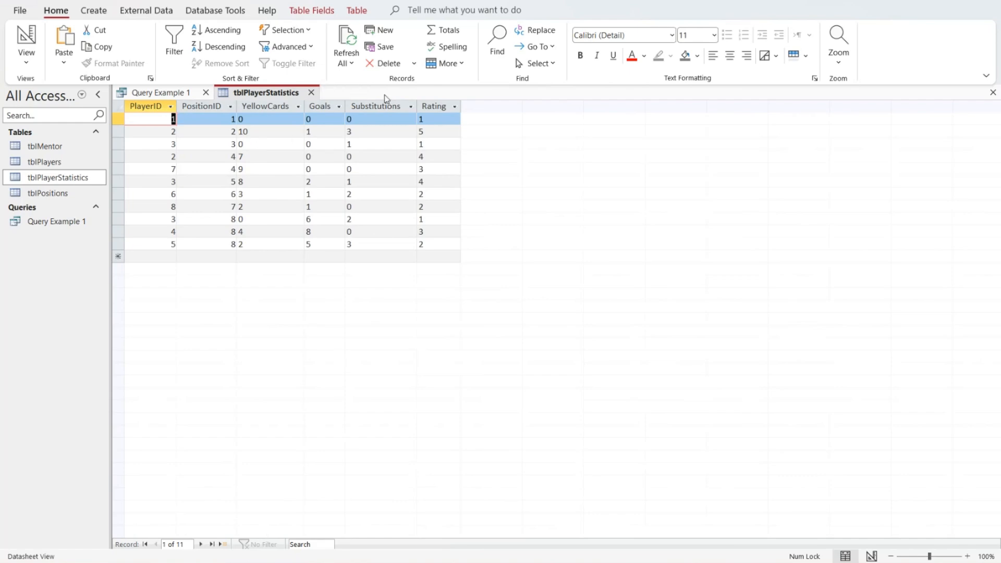
{"action": "left_click", "coordinate": [311, 93]}
{"action": "left_click", "coordinate": [207, 92]}
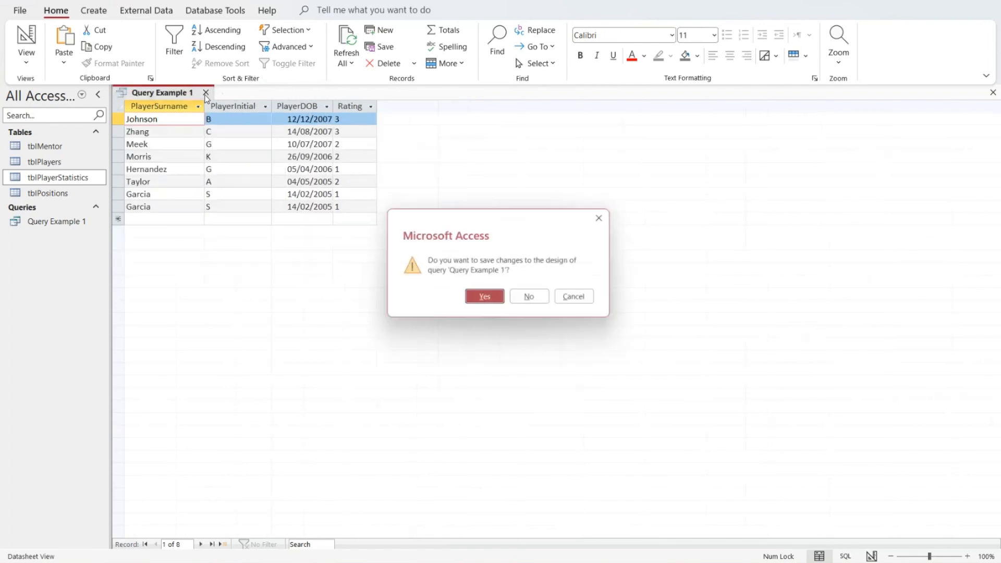
{"action": "left_click", "coordinate": [503, 303]}
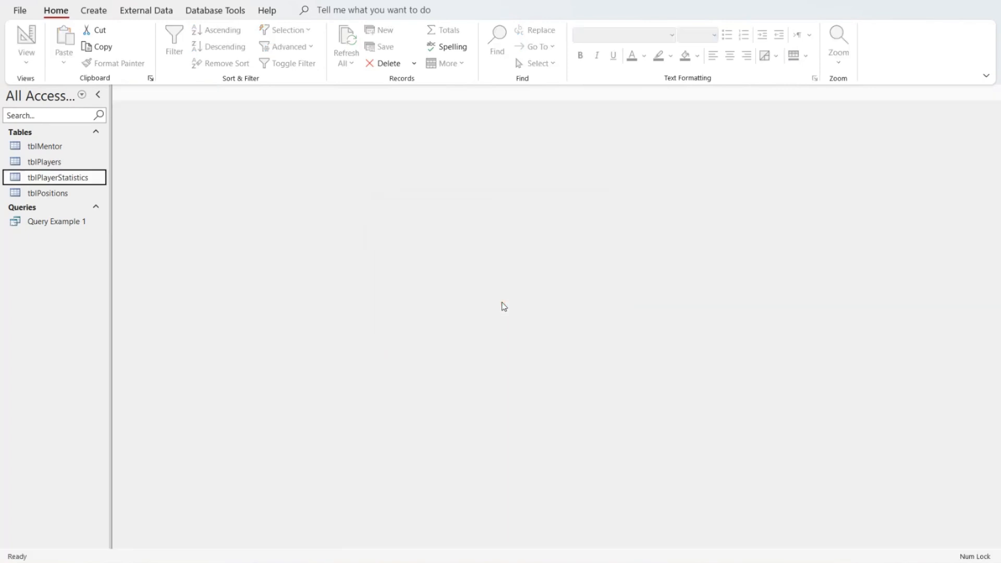
Start a Simple Query Wizard query and add the PlayerID and PlayerSurname fields from tblPlayers
{"action": "left_click", "coordinate": [94, 11]}
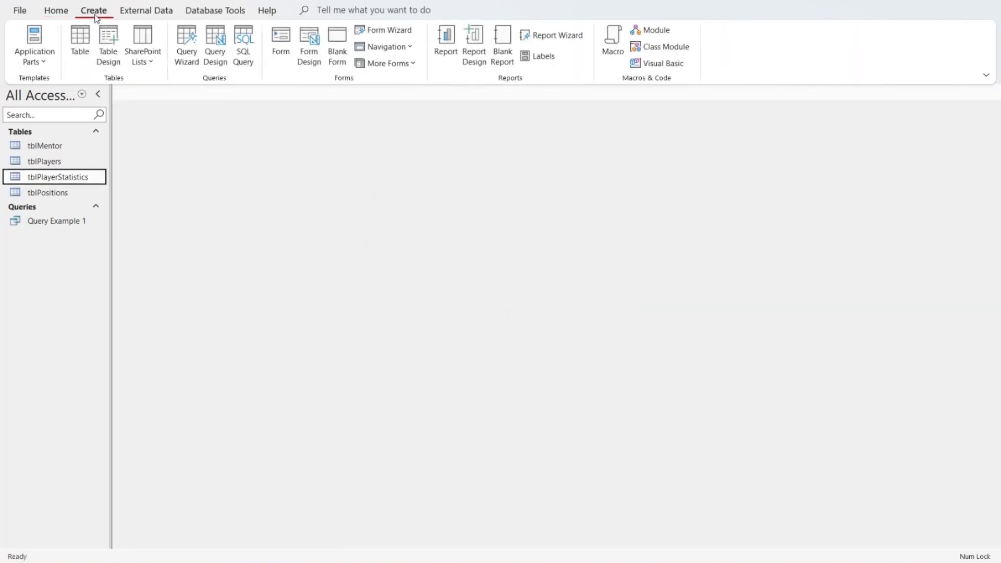
{"action": "left_click", "coordinate": [195, 57]}
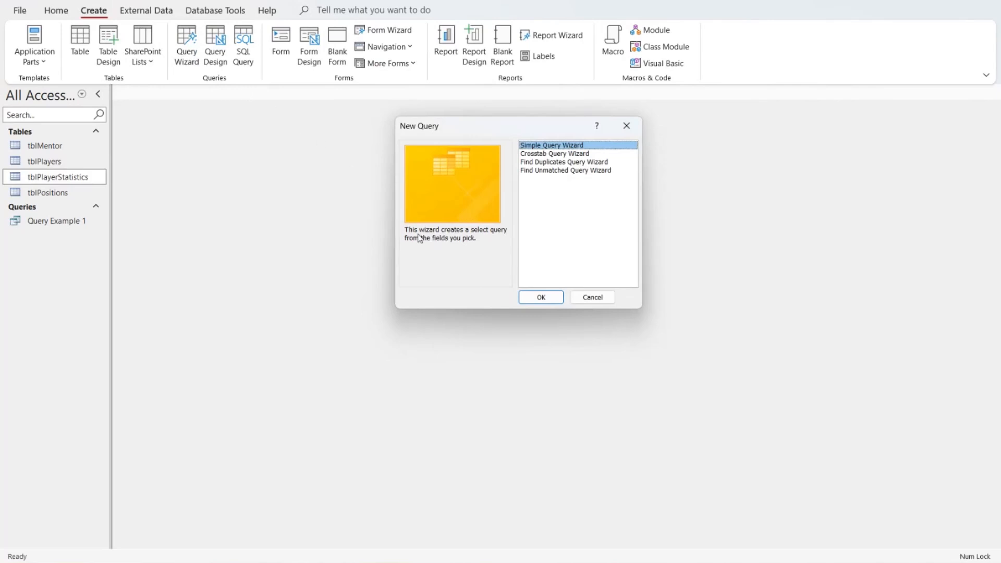
{"action": "left_click", "coordinate": [550, 299]}
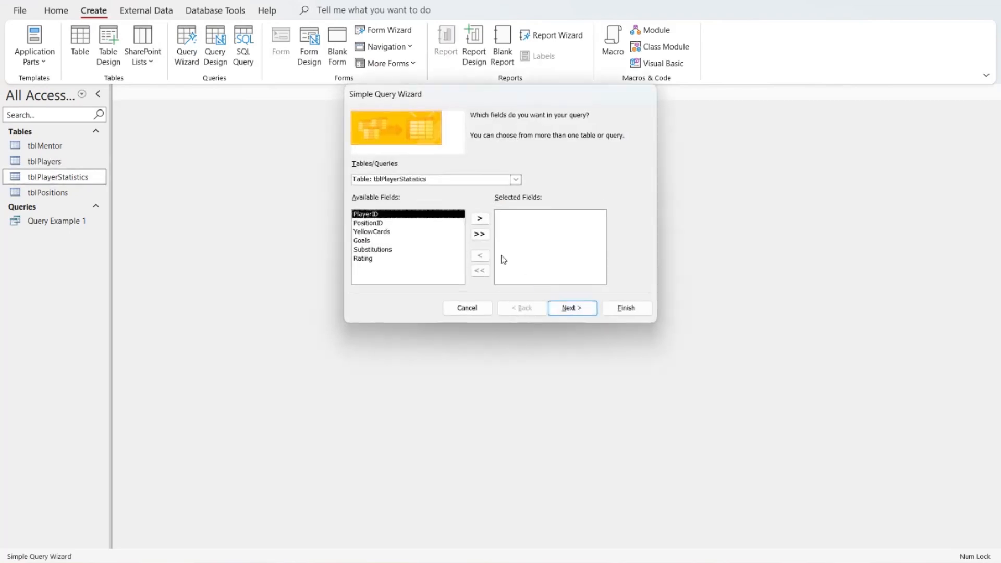
{"action": "left_click", "coordinate": [515, 180]}
{"action": "left_click", "coordinate": [437, 198]}
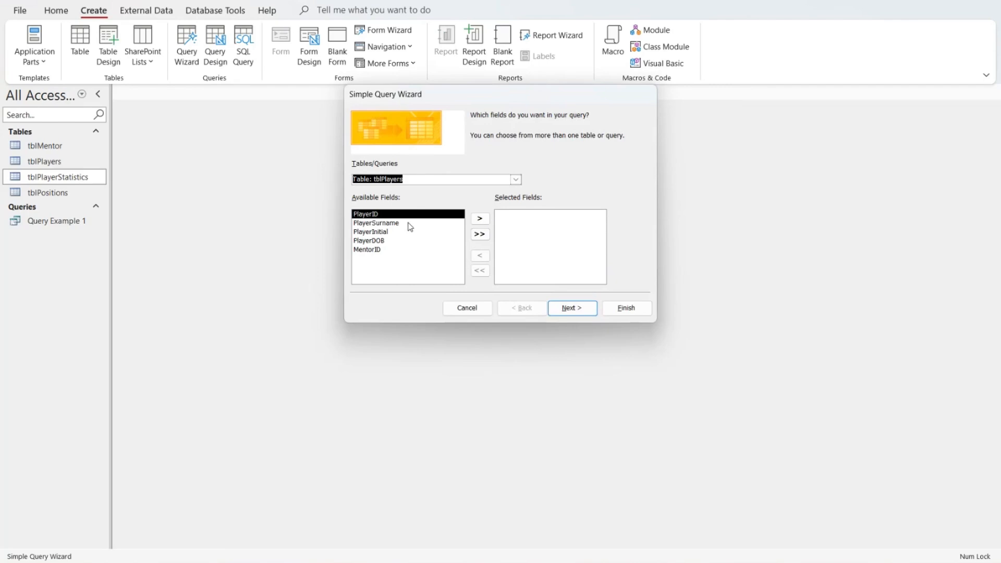
{"action": "left_click", "coordinate": [481, 219]}
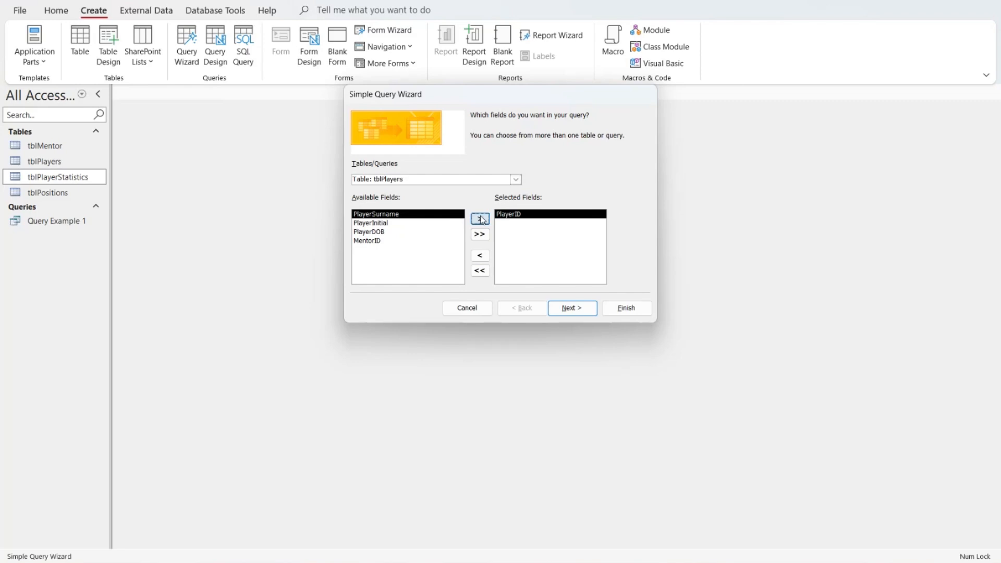
{"action": "left_click", "coordinate": [482, 220]}
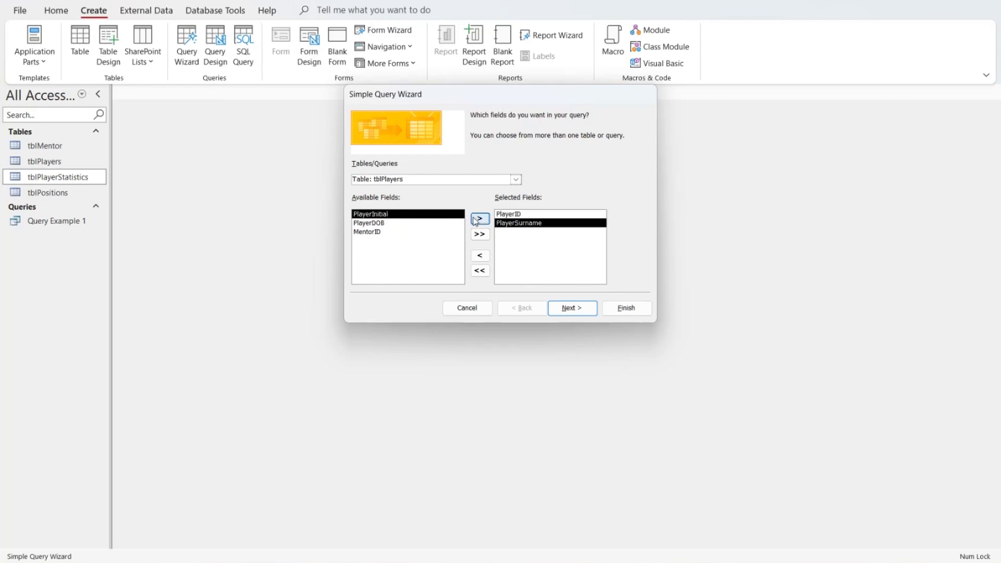
Add the YellowCards and Goals fields from tblPlayerStatistics to the query
{"action": "left_click", "coordinate": [516, 180]}
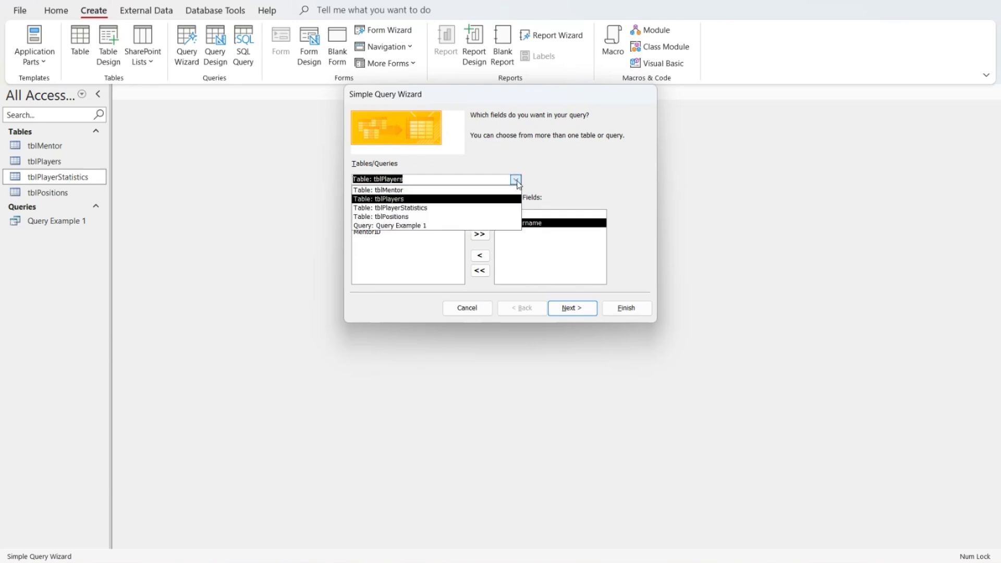
{"action": "left_click", "coordinate": [421, 216]}
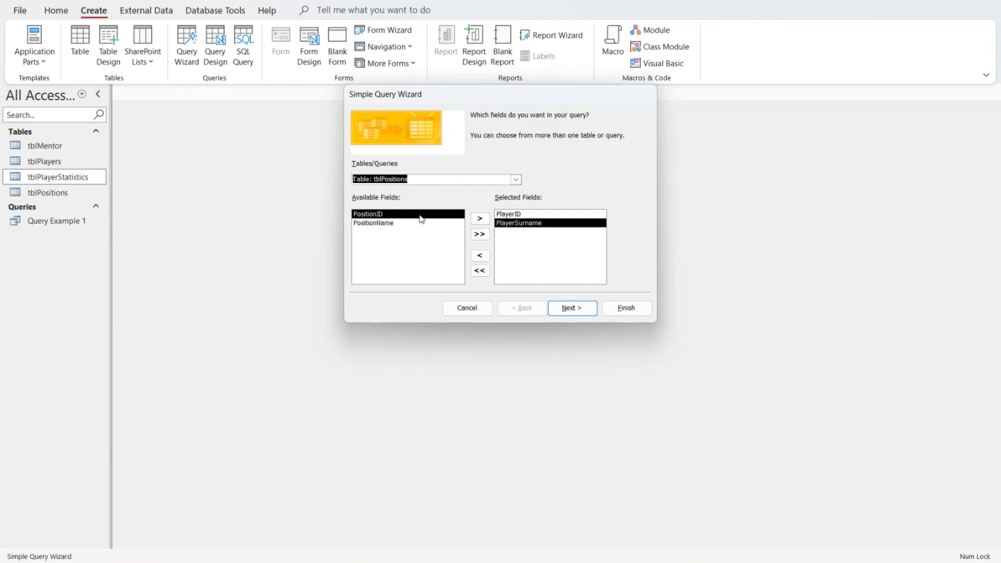
{"action": "left_click", "coordinate": [515, 179]}
{"action": "left_click", "coordinate": [454, 208]}
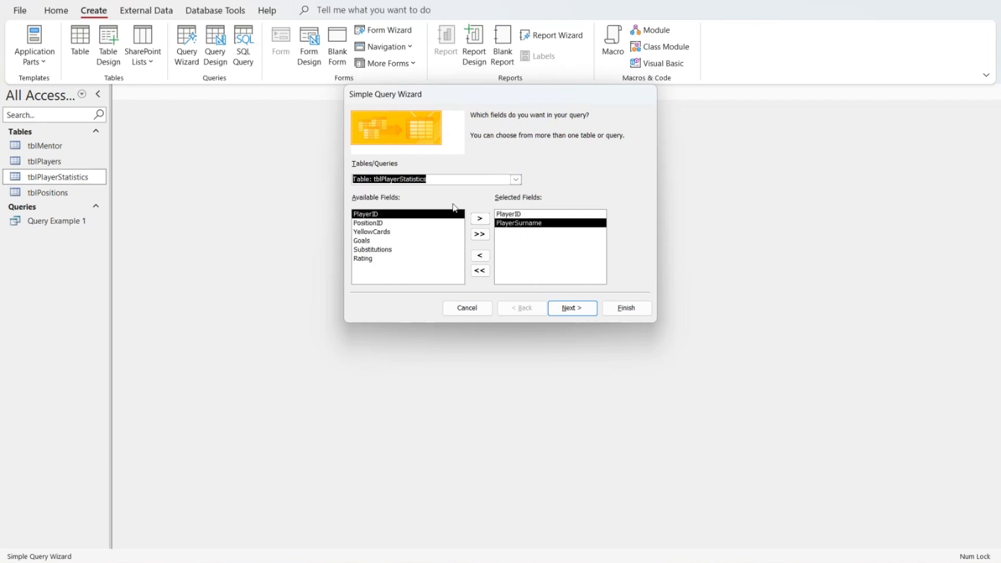
{"action": "left_click", "coordinate": [395, 232]}
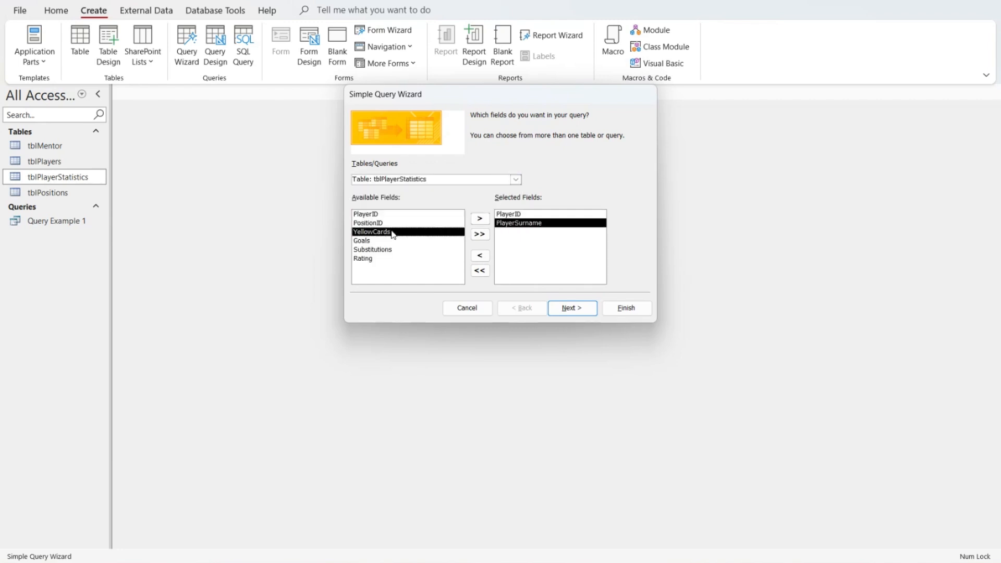
{"action": "left_click", "coordinate": [481, 219]}
{"action": "left_click", "coordinate": [480, 220]}
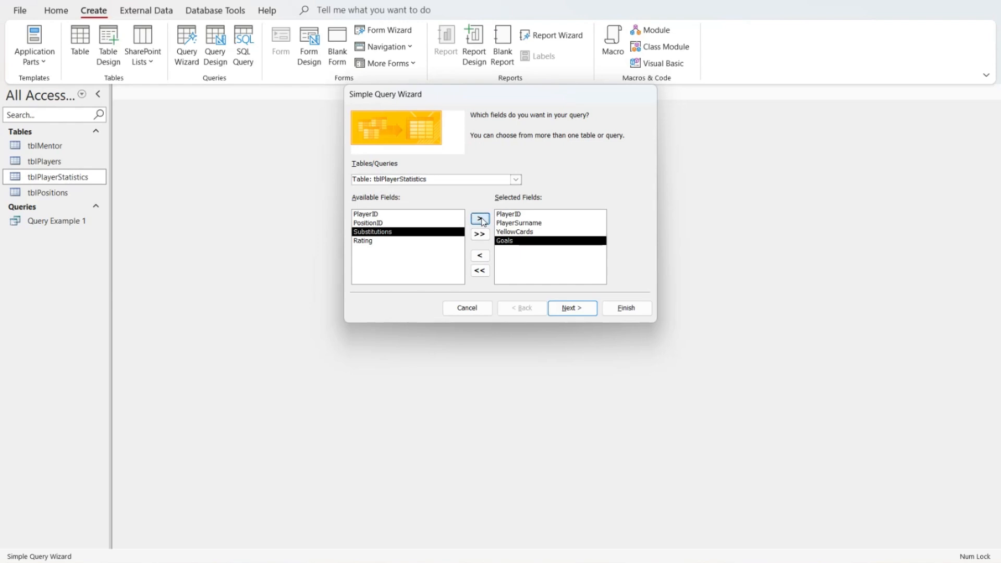
Title the query Firstlevel2step and finish the wizard so the query opens to view its information
{"action": "left_click", "coordinate": [578, 308]}
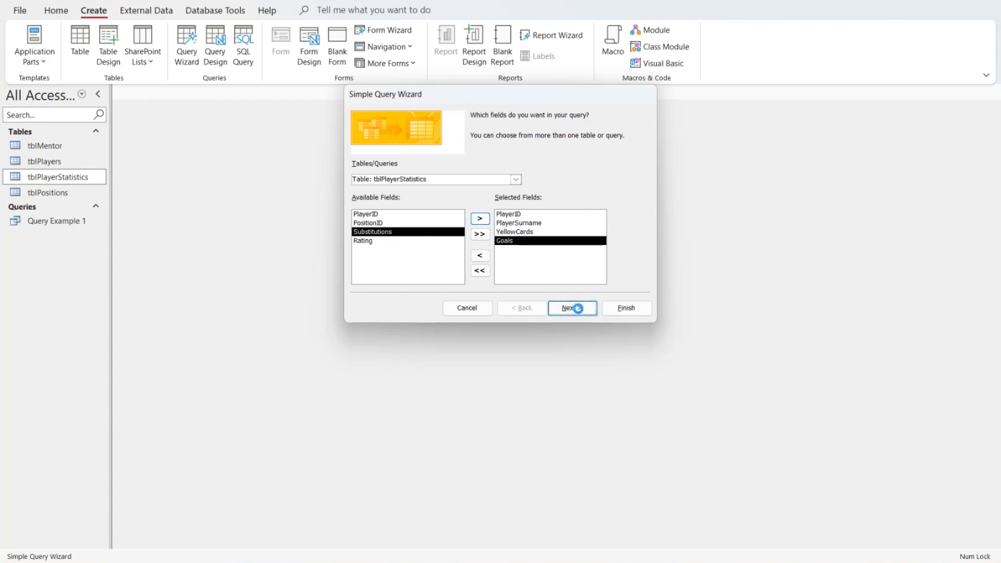
{"action": "left_click", "coordinate": [578, 308]}
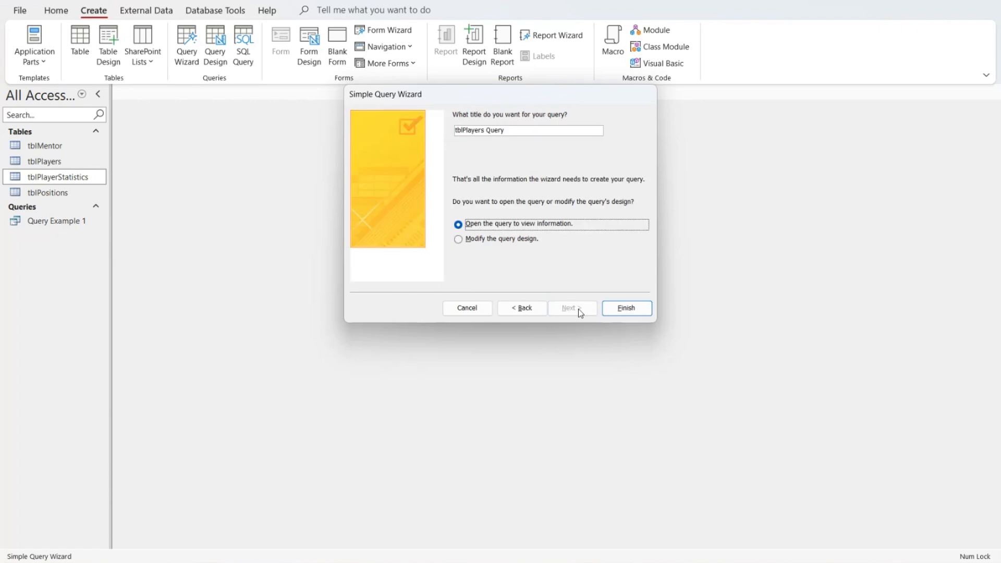
{"action": "left_click", "coordinate": [511, 132]}
{"action": "key", "text": "BackSpace"}
{"action": "key", "text": "BackSpace"}
{"action": "key", "text": "BackSpace"}
{"action": "key", "text": "BackSpace"}
{"action": "key", "text": "BackSpace"}
{"action": "key", "text": "BackSpace"}
{"action": "key", "text": "BackSpace"}
{"action": "key", "text": "BackSpace"}
{"action": "key", "text": "BackSpace"}
{"action": "key", "text": "BackSpace"}
{"action": "key", "text": "BackSpace"}
{"action": "key", "text": "BackSpace"}
{"action": "key", "text": "BackSpace"}
{"action": "key", "text": "BackSpace"}
{"action": "key", "text": "BackSpace"}
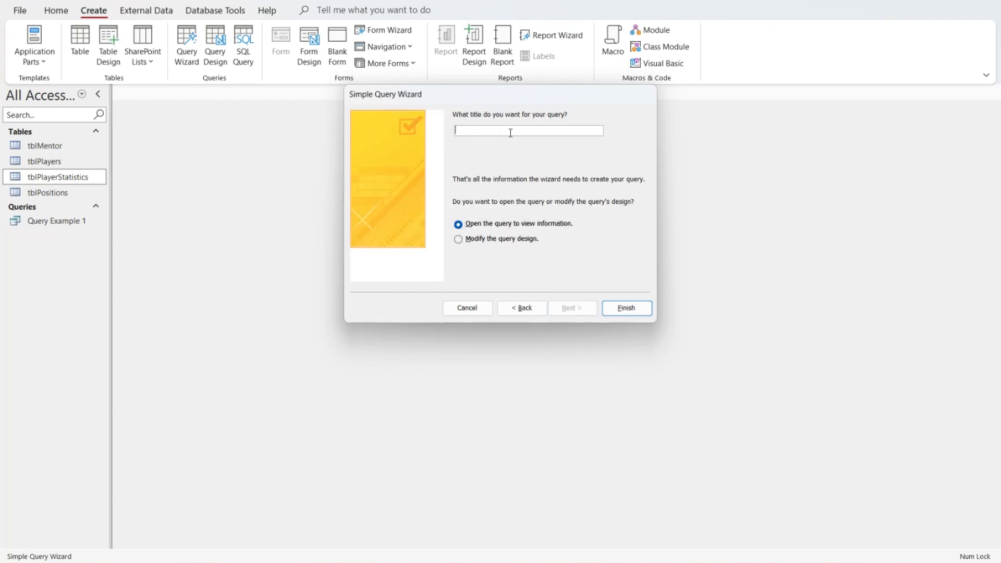
{"action": "type", "text": "Firstlevel2step"}
{"action": "key", "text": "Return"}
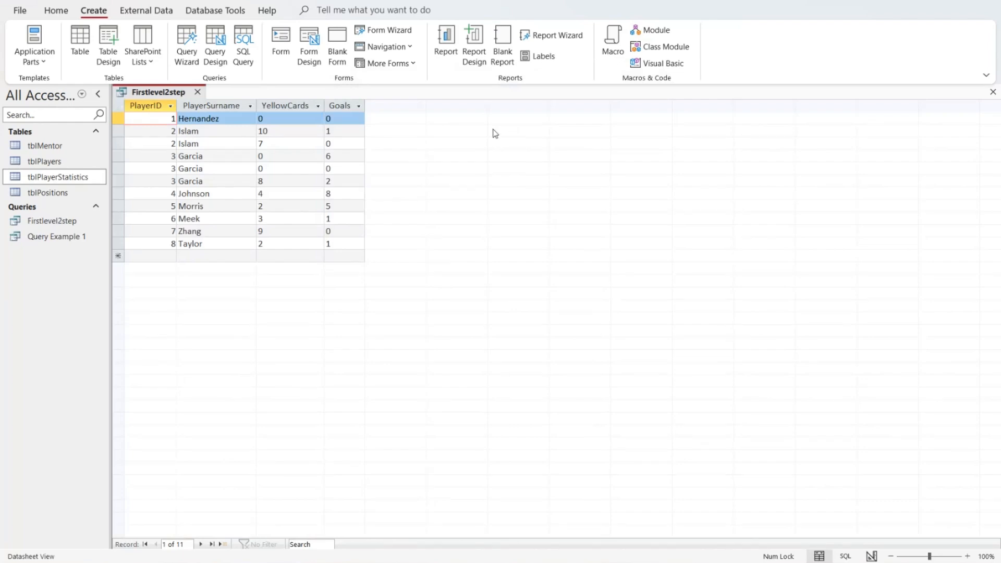
Switch the query to Design View and begin a calculated field in the first empty column with "Age: Int(Date()-"
{"action": "right_click", "coordinate": [168, 96]}
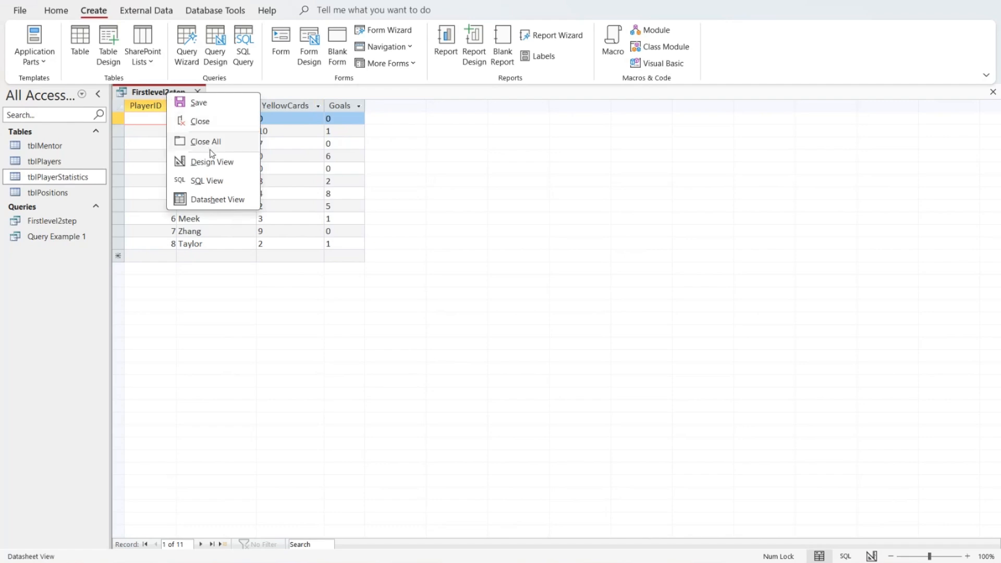
{"action": "left_click", "coordinate": [227, 170]}
{"action": "left_click", "coordinate": [466, 307]}
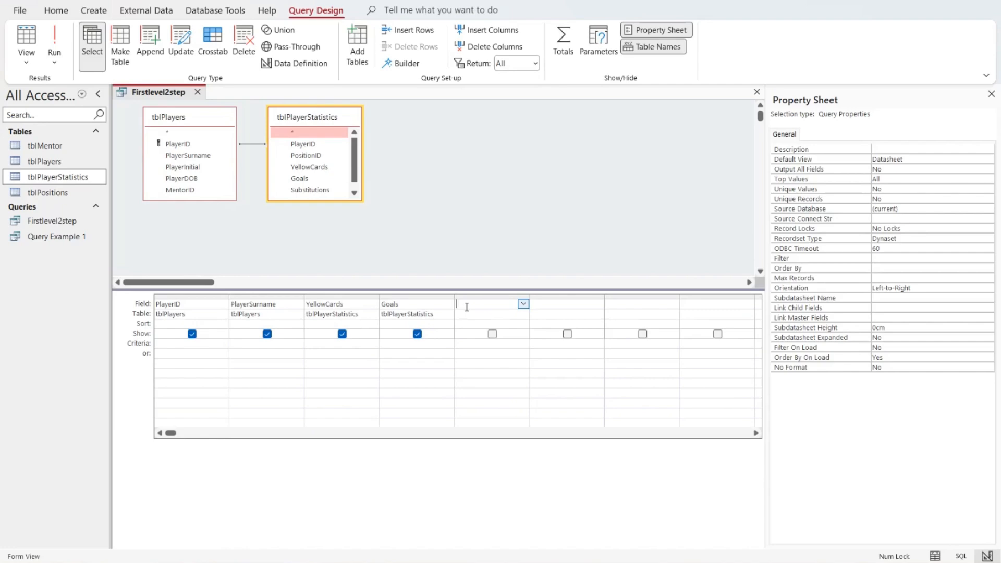
{"action": "type", "text": "Age: Int(Date()-"}
{"action": "left_click", "coordinate": [177, 181]}
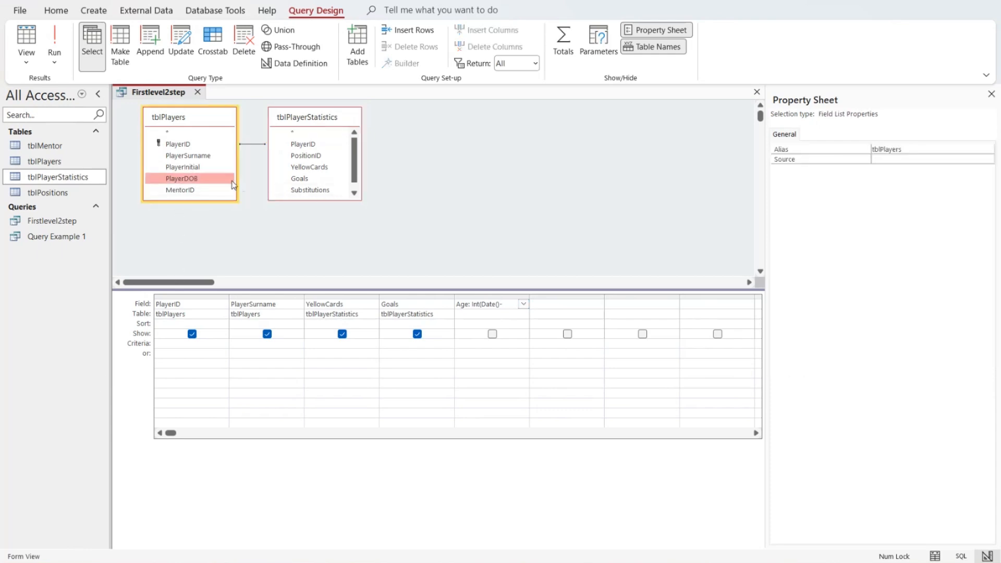
{"action": "left_click", "coordinate": [506, 304]}
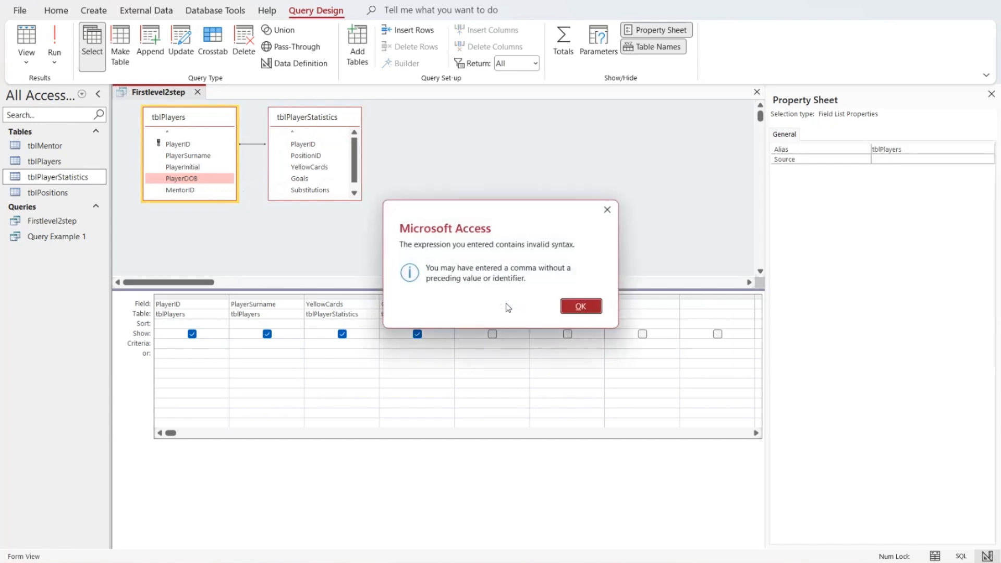
{"action": "left_click", "coordinate": [581, 307]}
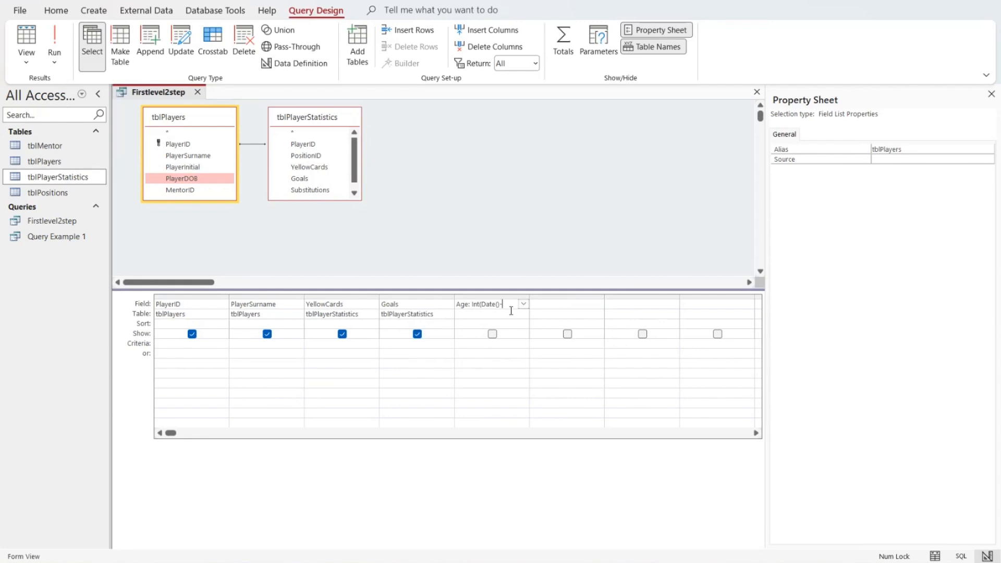
Complete the Age expression with "[playerDOB]/365)" and widen its column to show the whole formula
{"action": "type", "text": "["}
{"action": "type", "text": "player"}
{"action": "type", "text": "DOB"}
{"action": "type", "text": "]"}
{"action": "type", "text": "/365"}
{"action": "type", "text": ")"}
{"action": "key", "text": "Return"}
{"action": "left_click", "coordinate": [530, 294]}
{"action": "left_click_drag", "start_coordinate": [530, 294], "coordinate": [591, 295]}
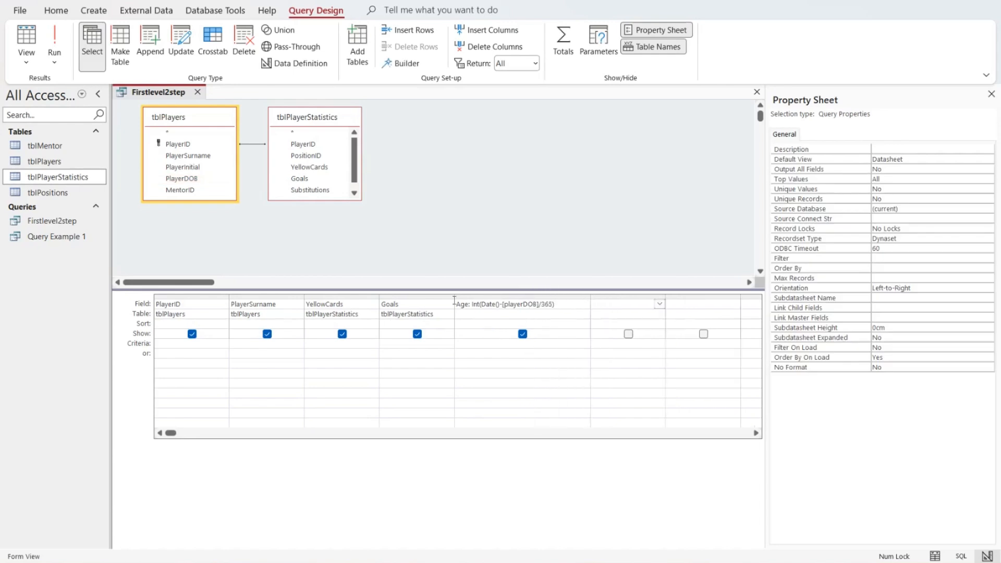
Add parentheses around Date()-[playerDOB] so the Age expression reads Int((Date()-[playerDOB])/365)
{"action": "left_click", "coordinate": [501, 310]}
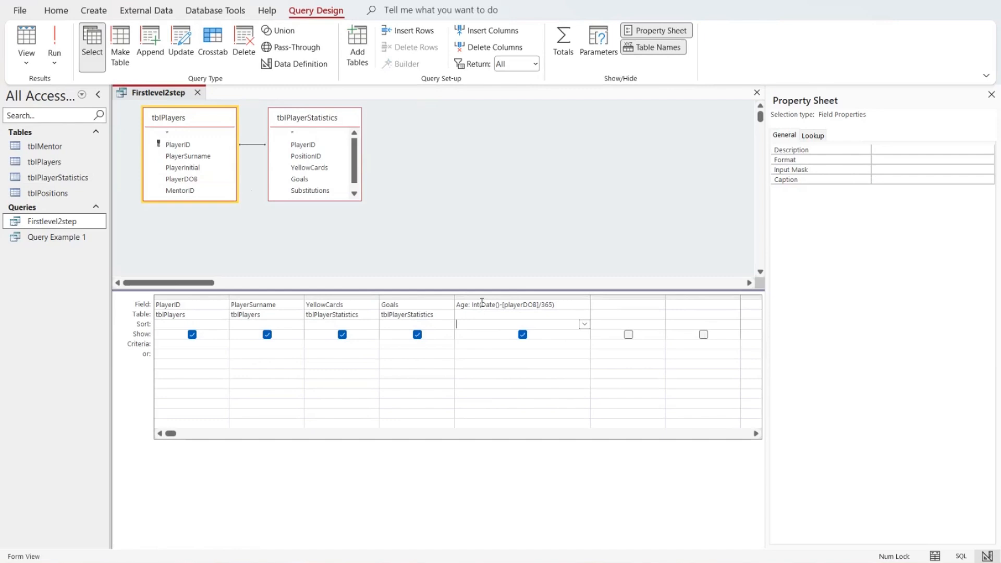
{"action": "left_click", "coordinate": [480, 306]}
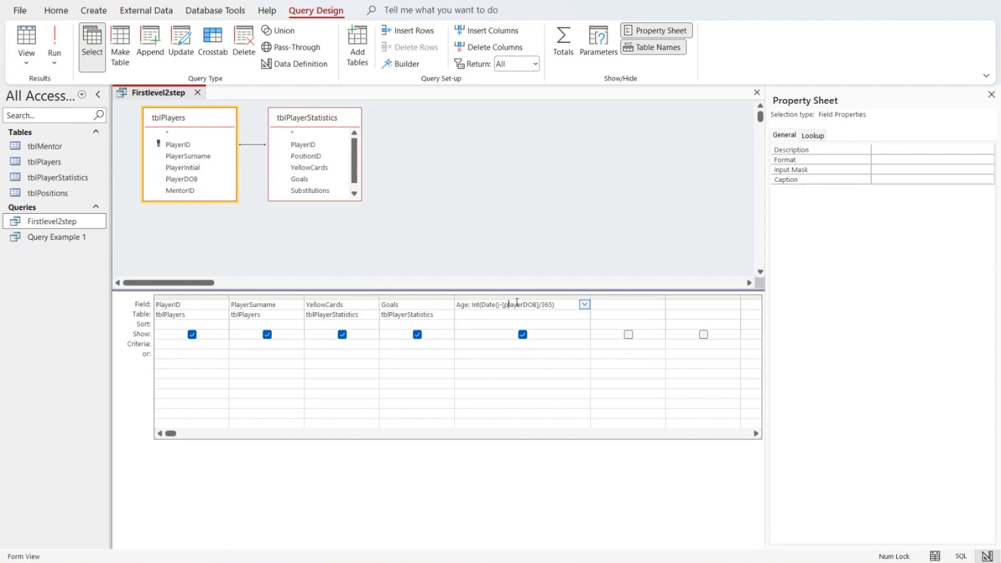
{"action": "type", "text": "()"}
Display the results of the Firstlevel2step query in Datasheet View to check the Age column
{"action": "left_click", "coordinate": [55, 62]}
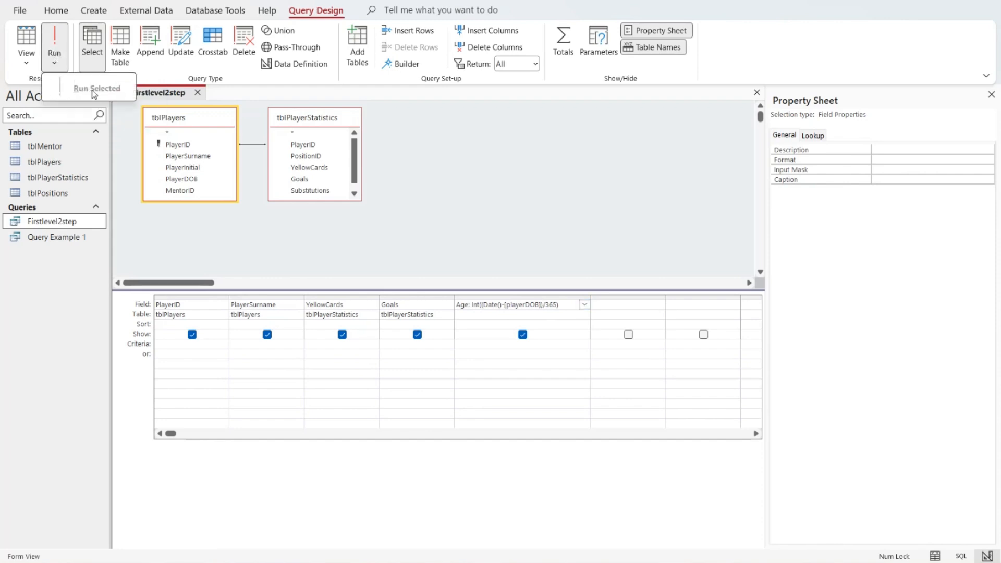
{"action": "left_click", "coordinate": [153, 92]}
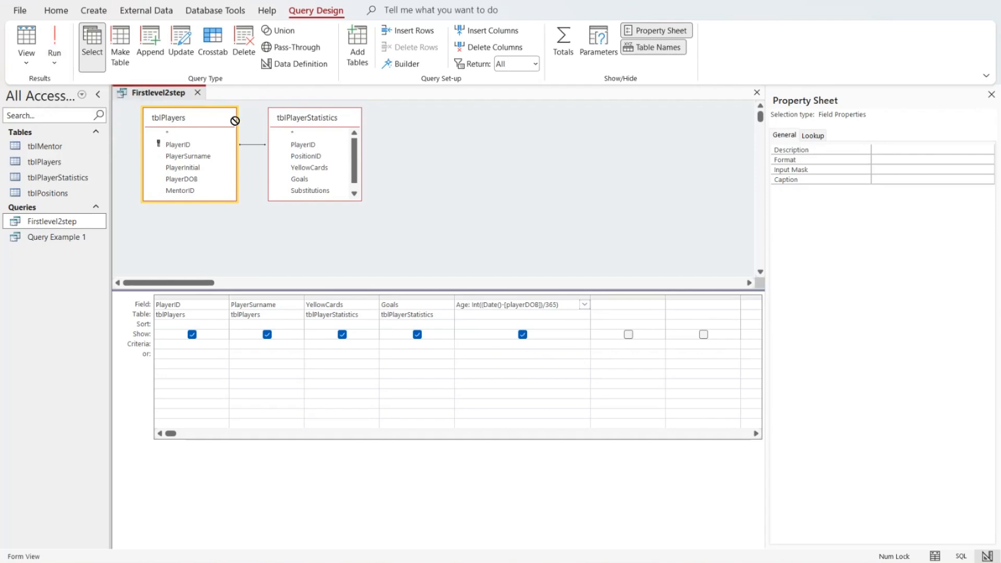
{"action": "right_click", "coordinate": [176, 95]}
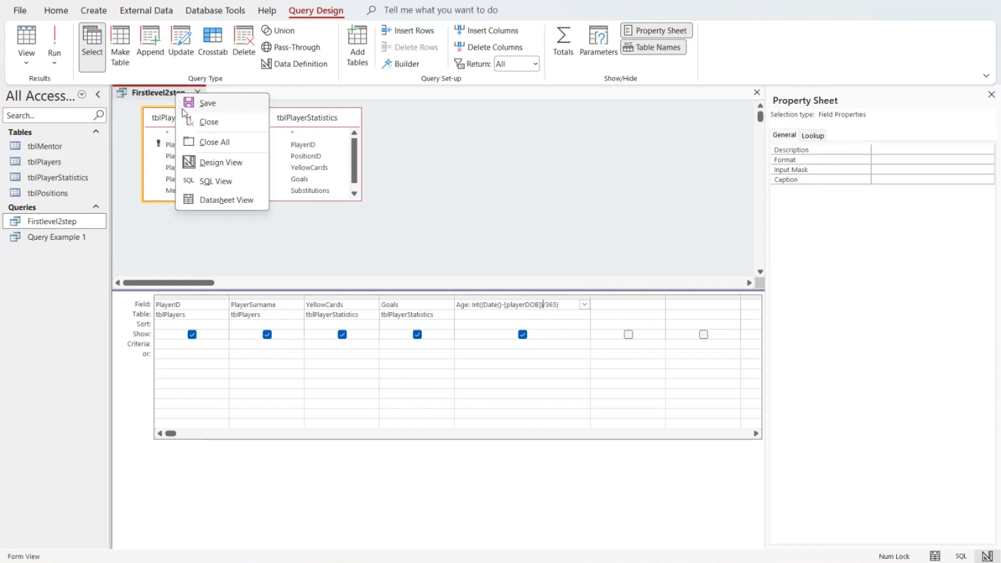
{"action": "left_click", "coordinate": [225, 200]}
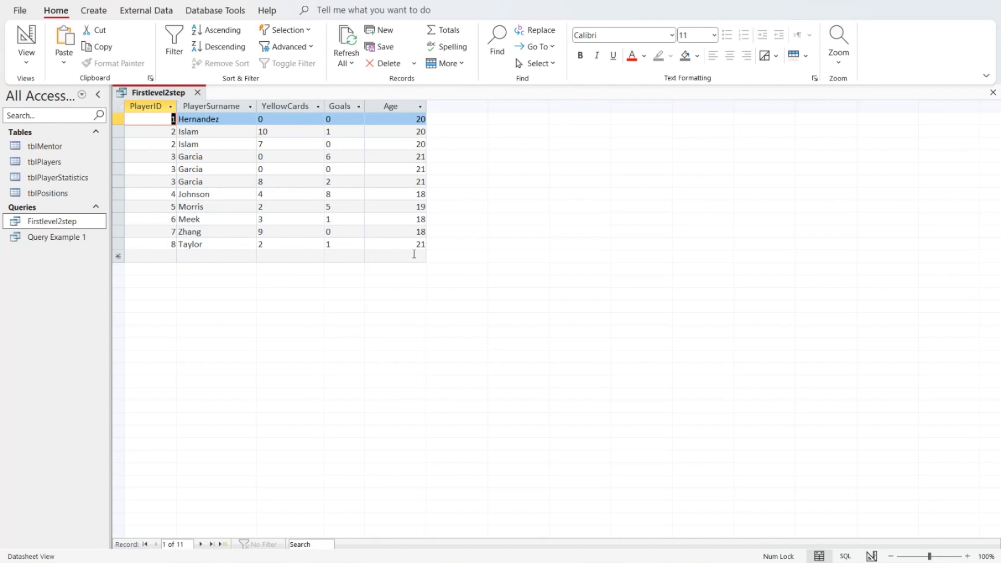
Return the query to Design View and set the Age field's sort order to Ascending
{"action": "right_click", "coordinate": [170, 95]}
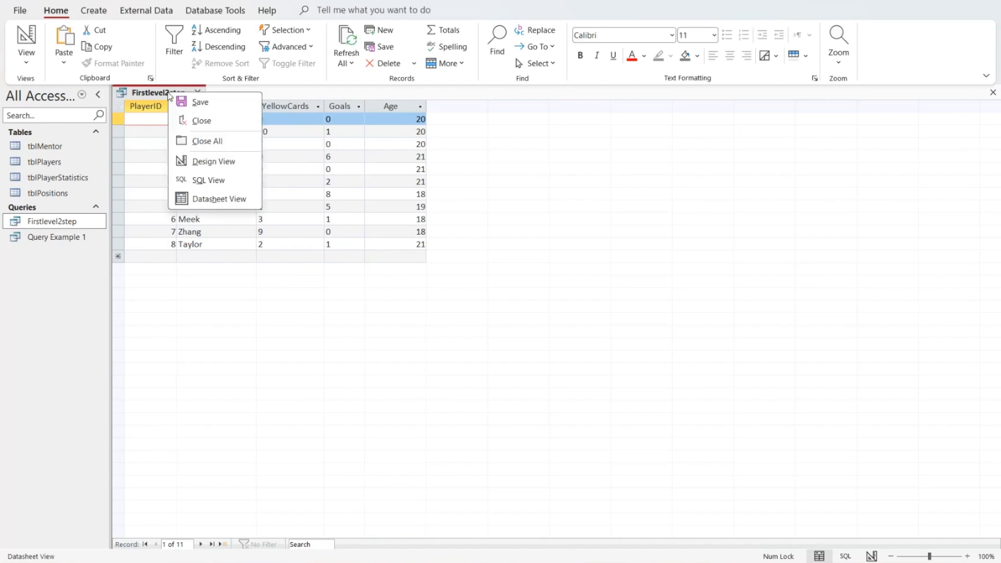
{"action": "left_click", "coordinate": [230, 172]}
{"action": "left_click", "coordinate": [482, 324]}
{"action": "left_click", "coordinate": [584, 325]}
{"action": "left_click", "coordinate": [549, 335]}
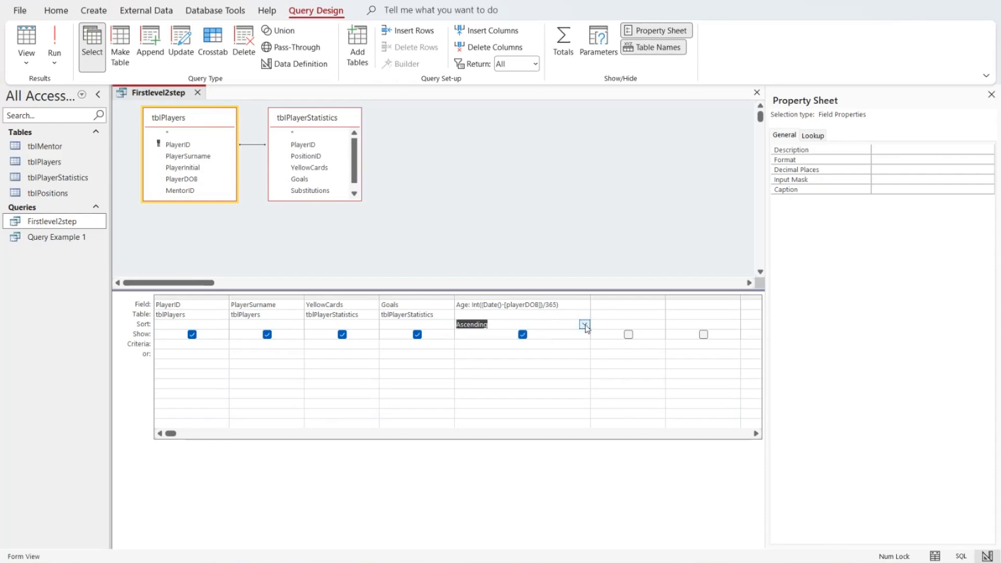
Add a Total row to the Firstlevel2step query, setting YellowCards to Sum and Goals to Max
{"action": "left_click", "coordinate": [564, 44]}
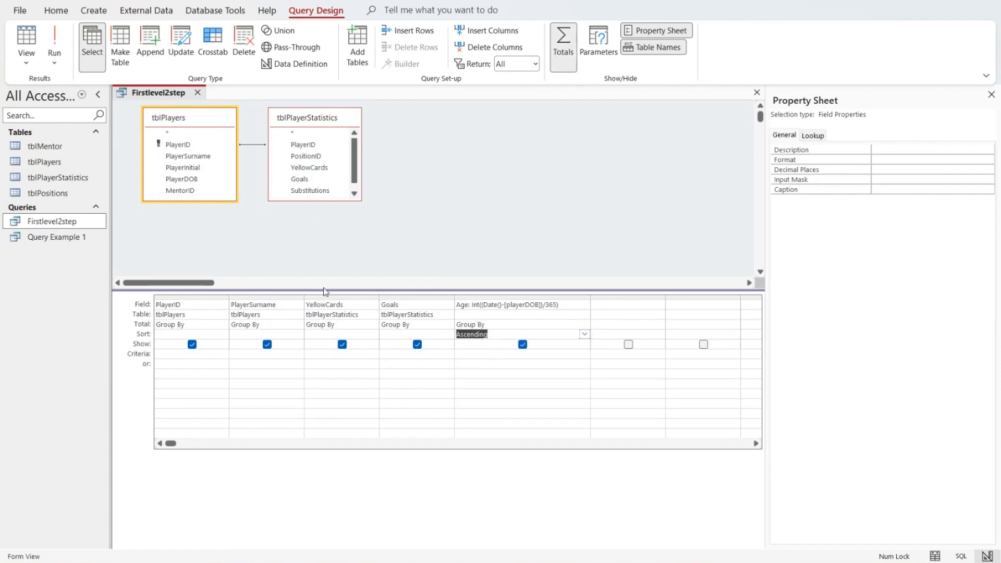
{"action": "left_click", "coordinate": [359, 325]}
{"action": "left_click", "coordinate": [374, 324]}
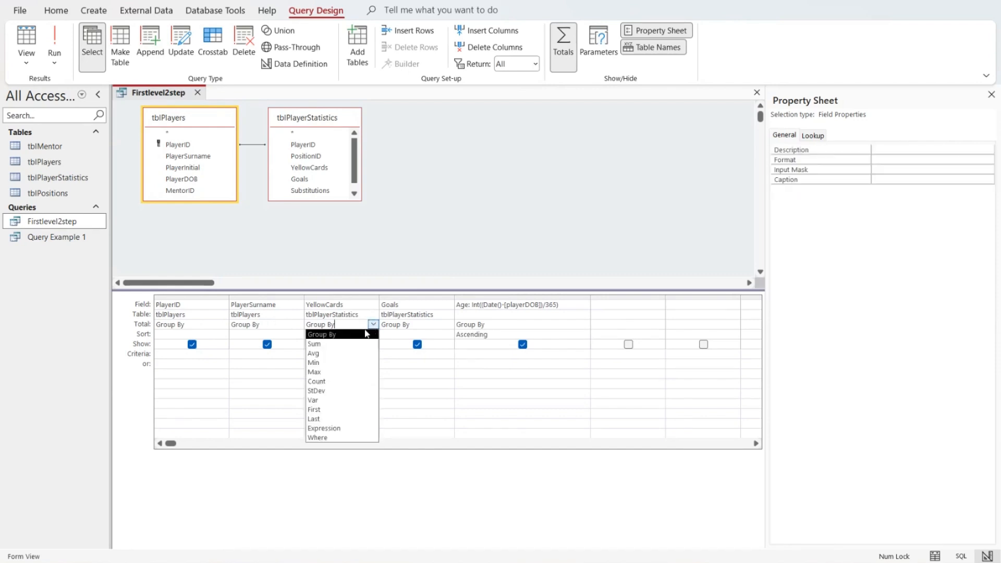
{"action": "left_click", "coordinate": [352, 344]}
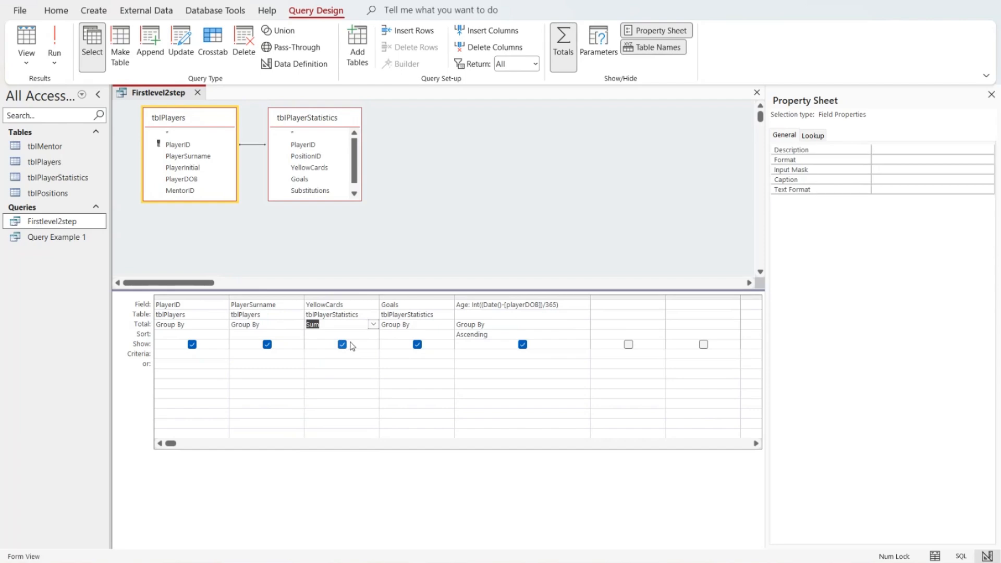
{"action": "left_click", "coordinate": [449, 326]}
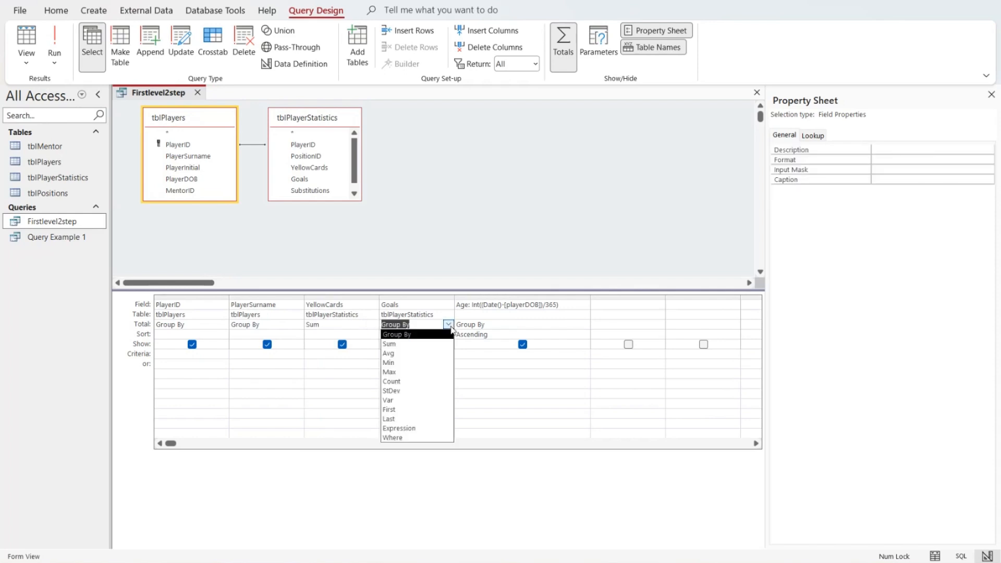
{"action": "left_click", "coordinate": [412, 372]}
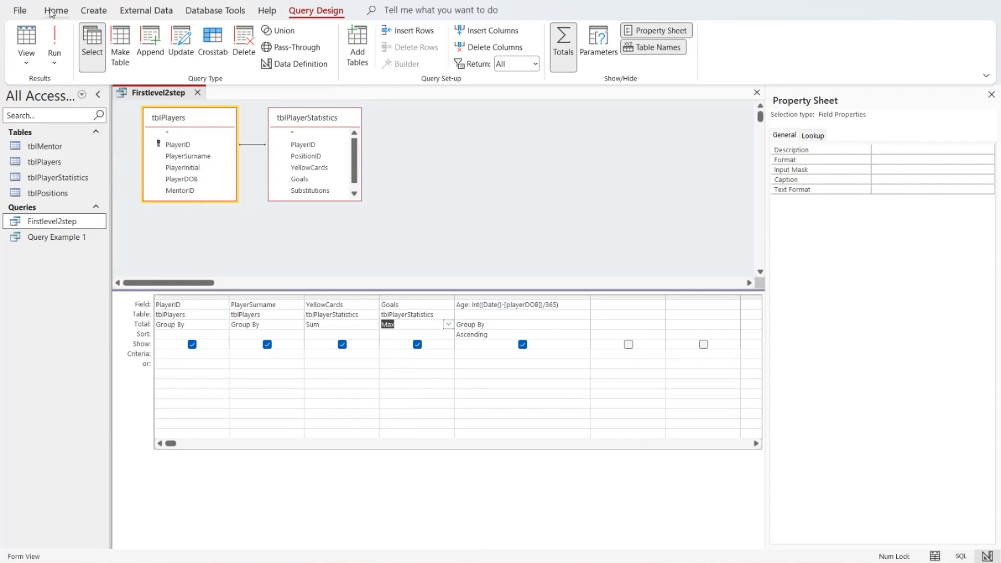
Display the Firstlevel2step query in Datasheet View to check the totalled columns and close it
{"action": "right_click", "coordinate": [148, 94]}
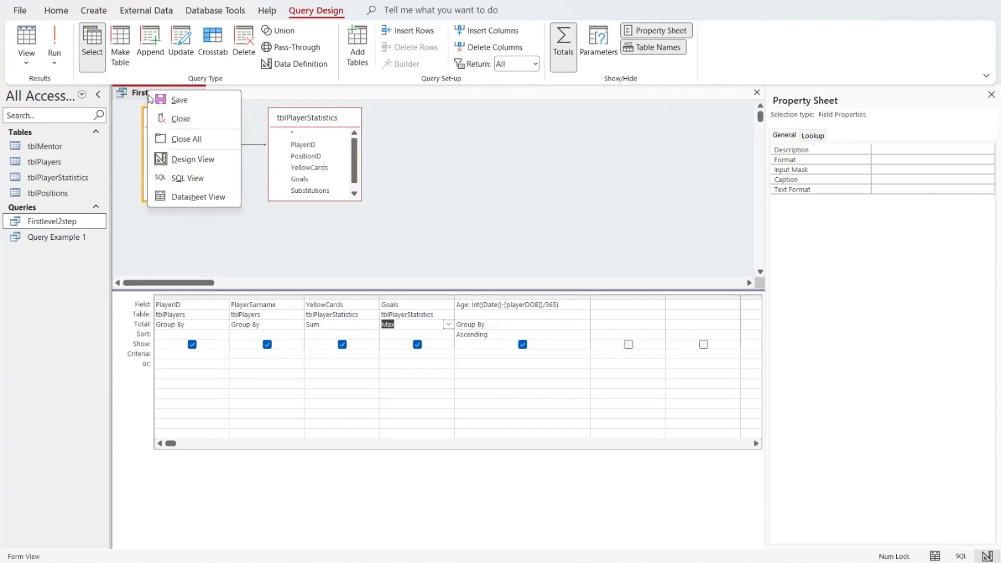
{"action": "left_click", "coordinate": [194, 196]}
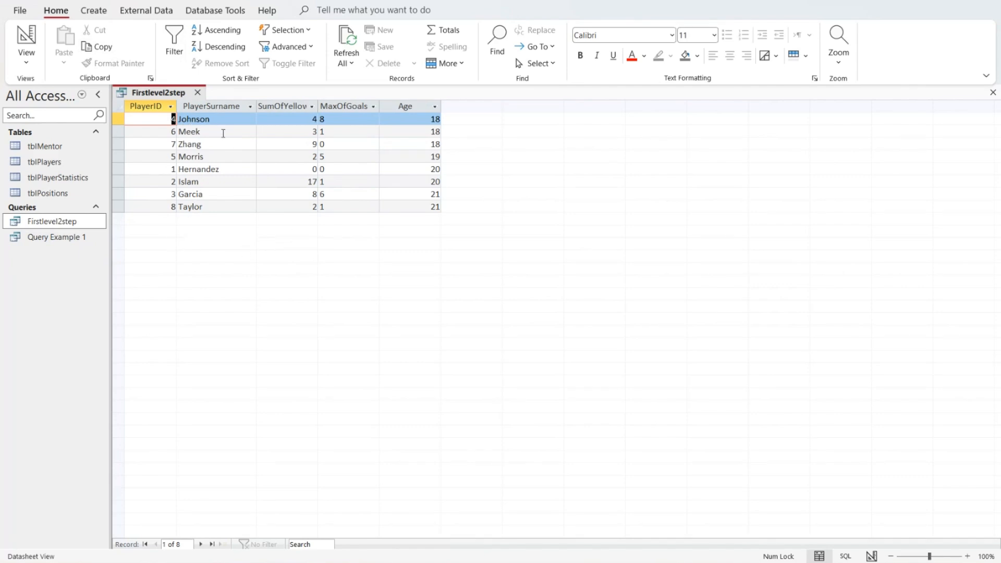
{"action": "left_click", "coordinate": [198, 93]}
Start a new query with the Simple Query Wizard, using the Firstlevel2step query as its source
{"action": "left_click", "coordinate": [93, 11]}
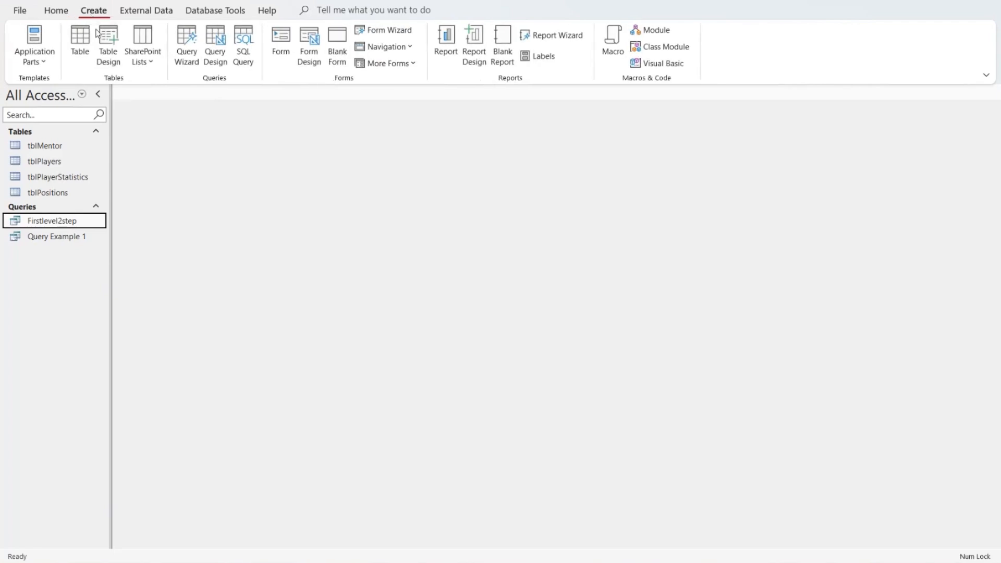
{"action": "left_click", "coordinate": [189, 59]}
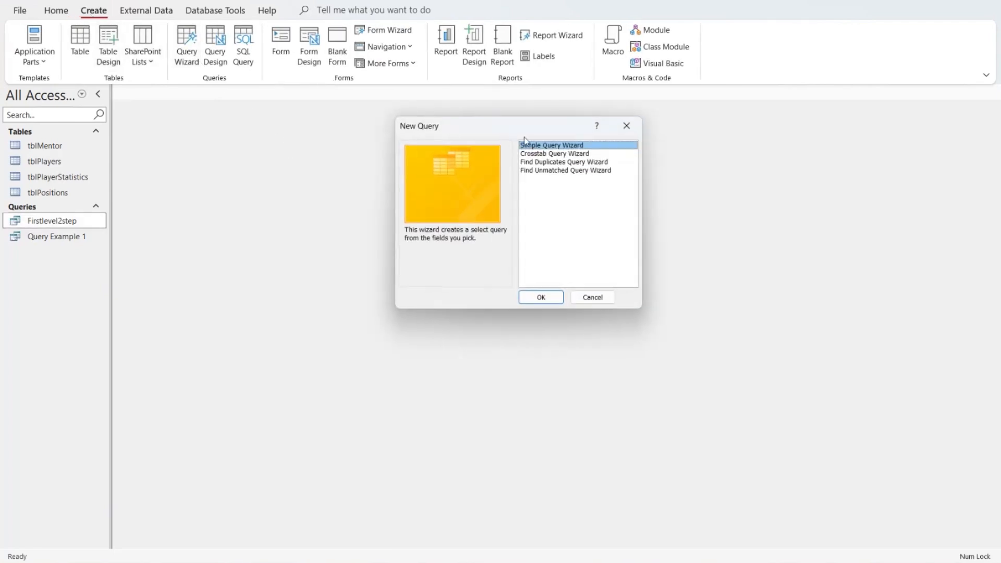
{"action": "left_click", "coordinate": [542, 301]}
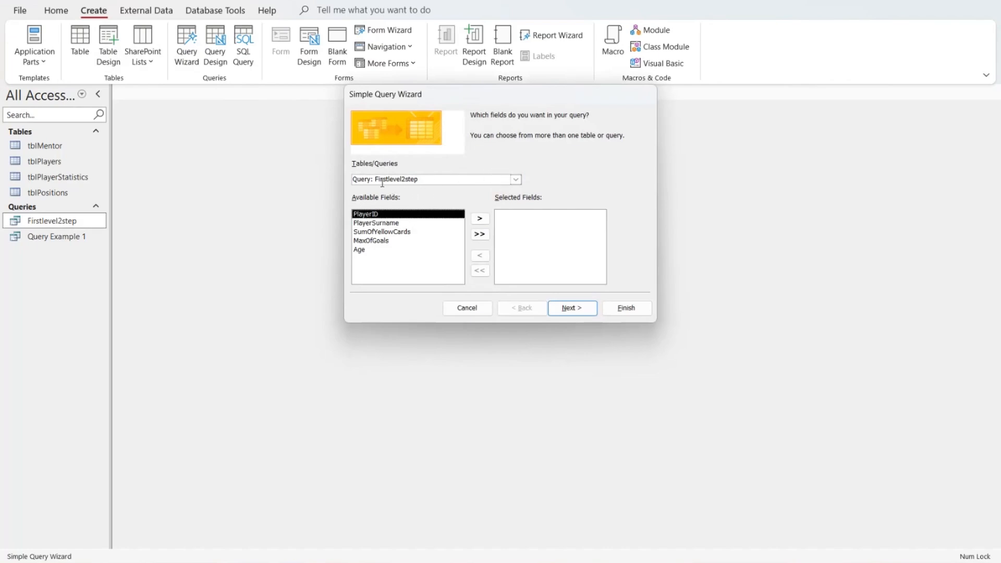
{"action": "left_click", "coordinate": [515, 180]}
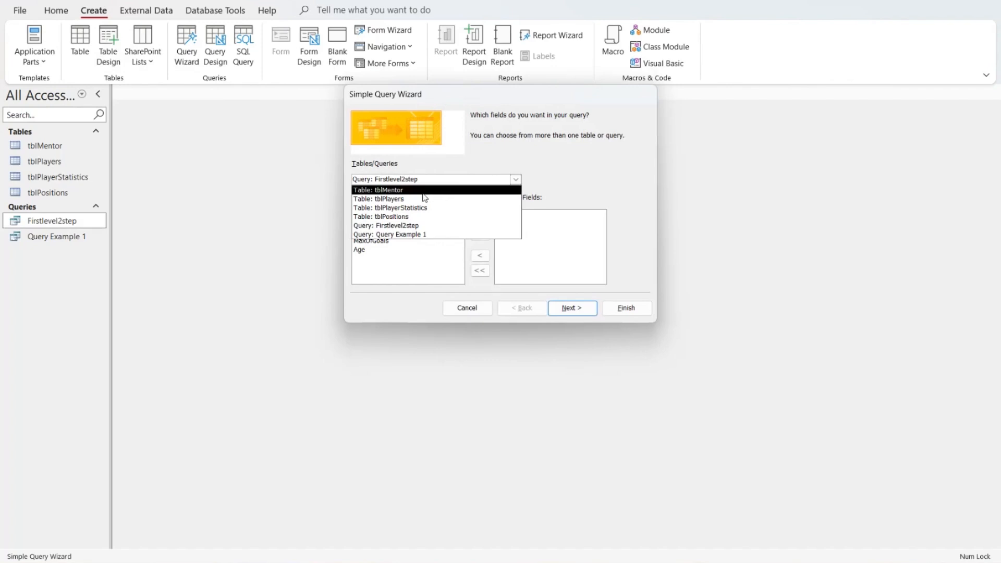
{"action": "left_click", "coordinate": [402, 228]}
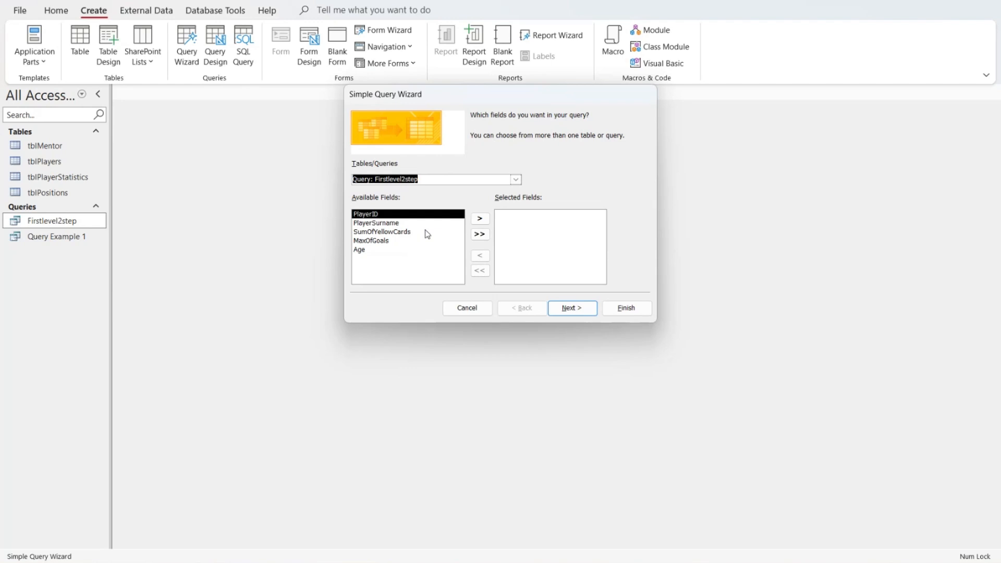
Add Age, PlayerID, SumOfYellowCards and MaxOfGoals to the new query's selected fields, in that order
{"action": "left_click", "coordinate": [376, 251]}
{"action": "left_click", "coordinate": [480, 219]}
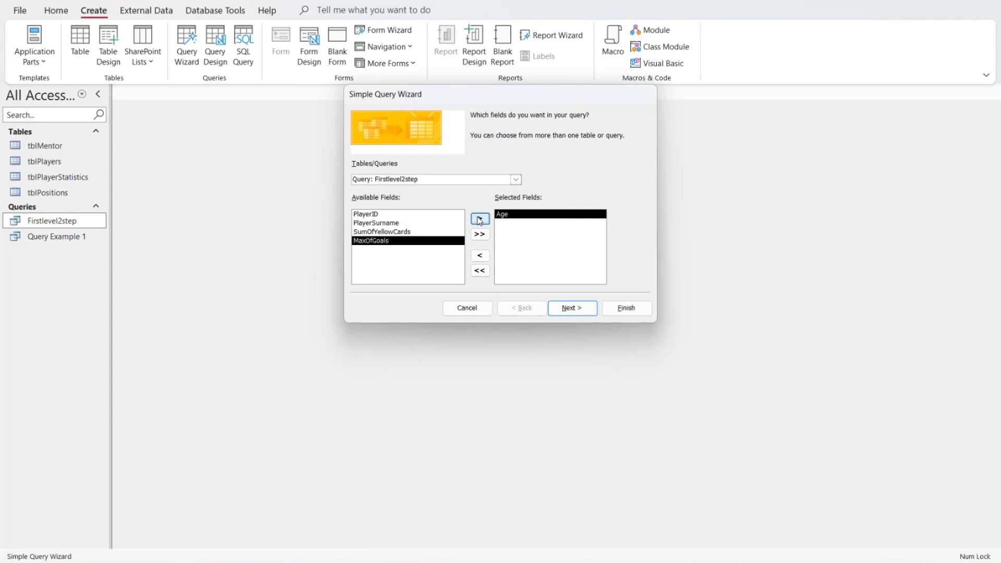
{"action": "left_click", "coordinate": [401, 215]}
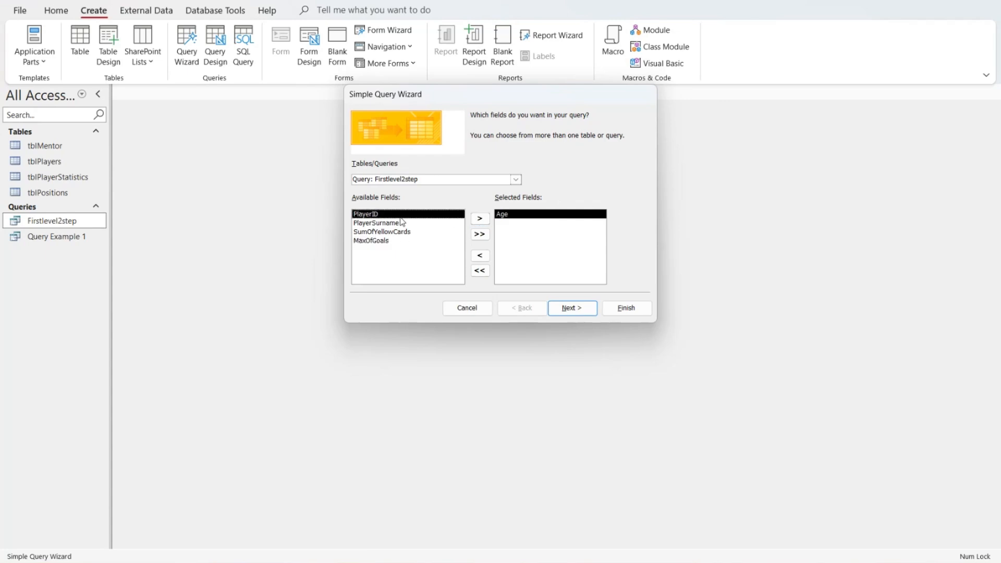
{"action": "left_click", "coordinate": [482, 220]}
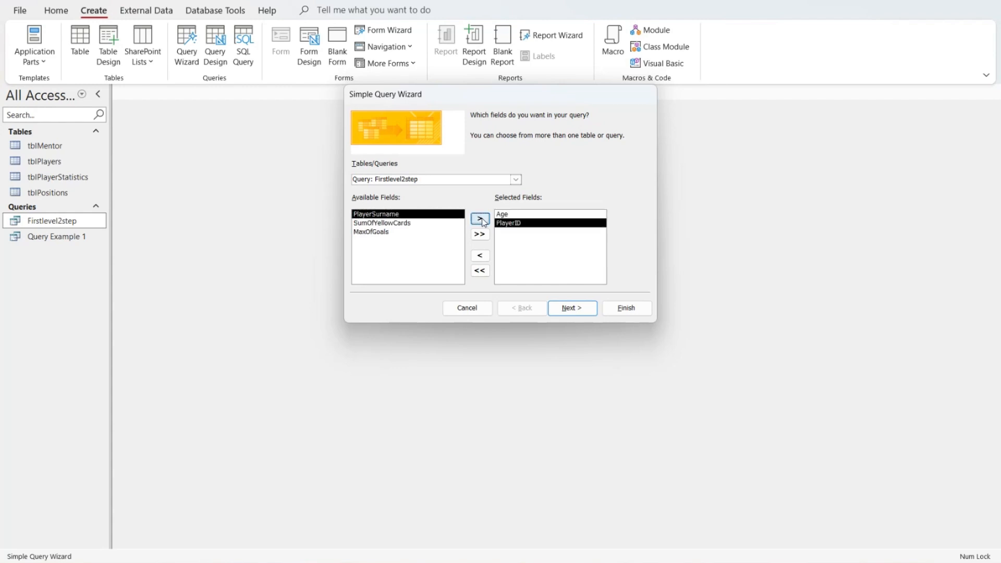
{"action": "left_click", "coordinate": [421, 224]}
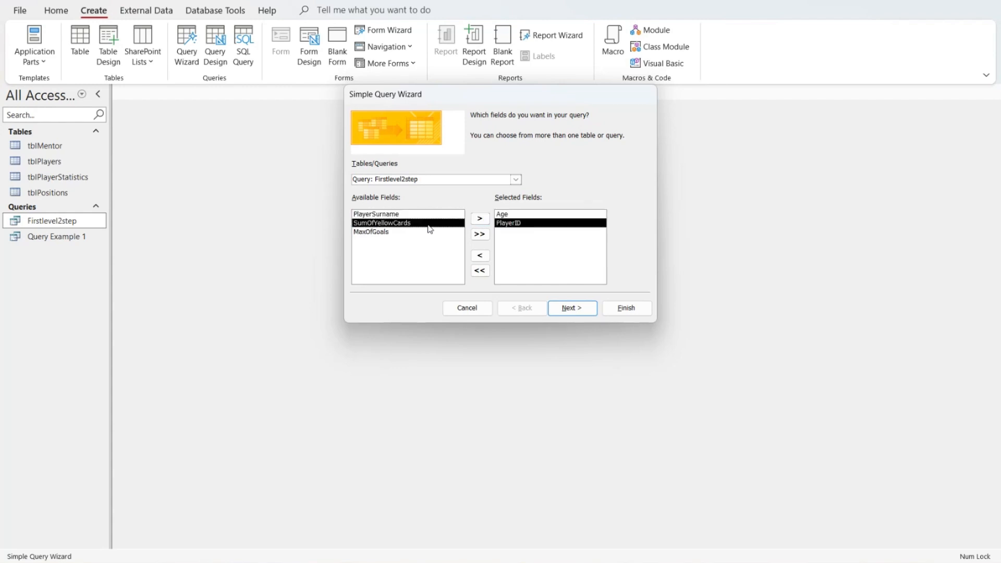
{"action": "left_click", "coordinate": [480, 220]}
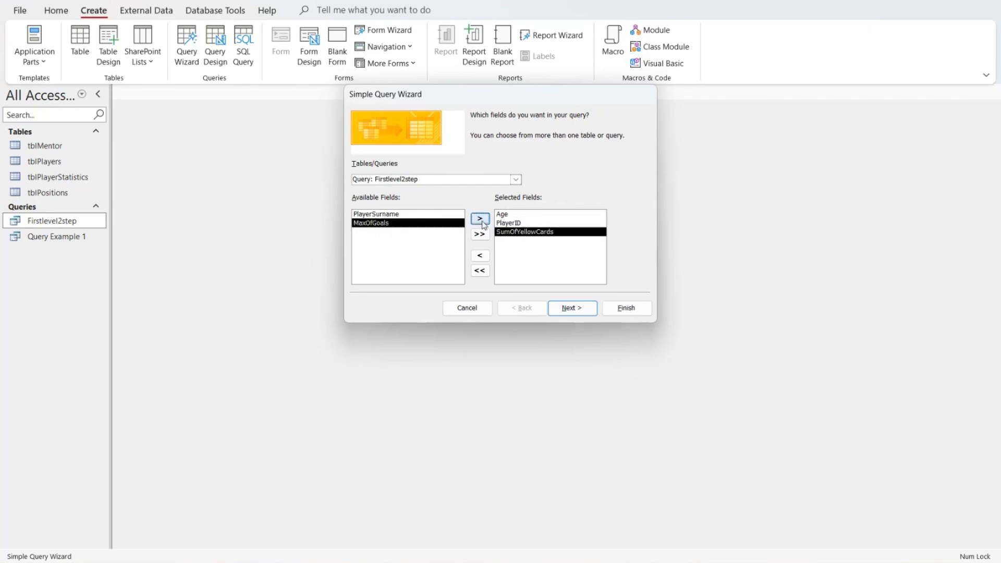
{"action": "left_click", "coordinate": [482, 221]}
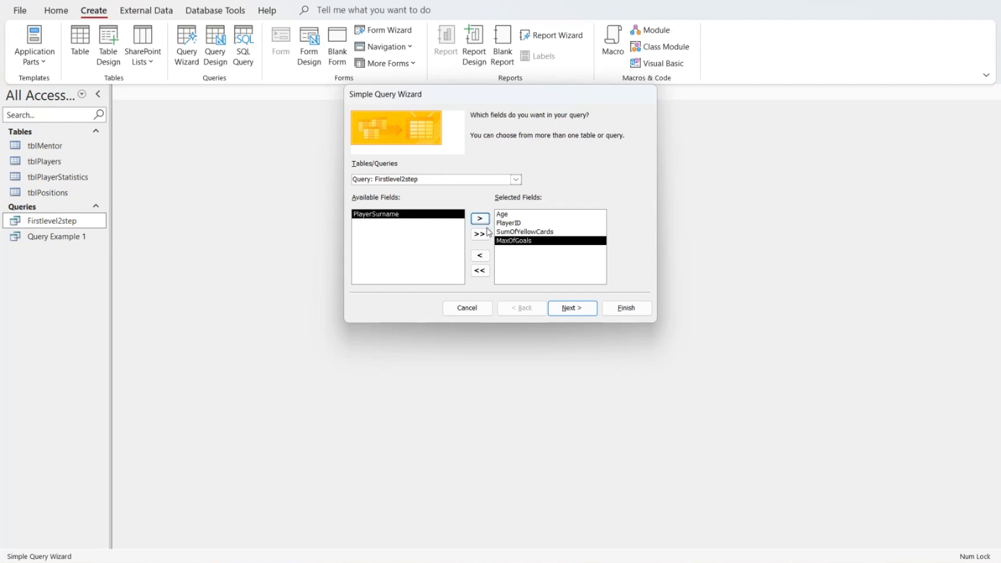
Keep the Detail query option, title the query "Secondstep Query" and finish the wizard, opening it to view information
{"action": "left_click", "coordinate": [585, 314]}
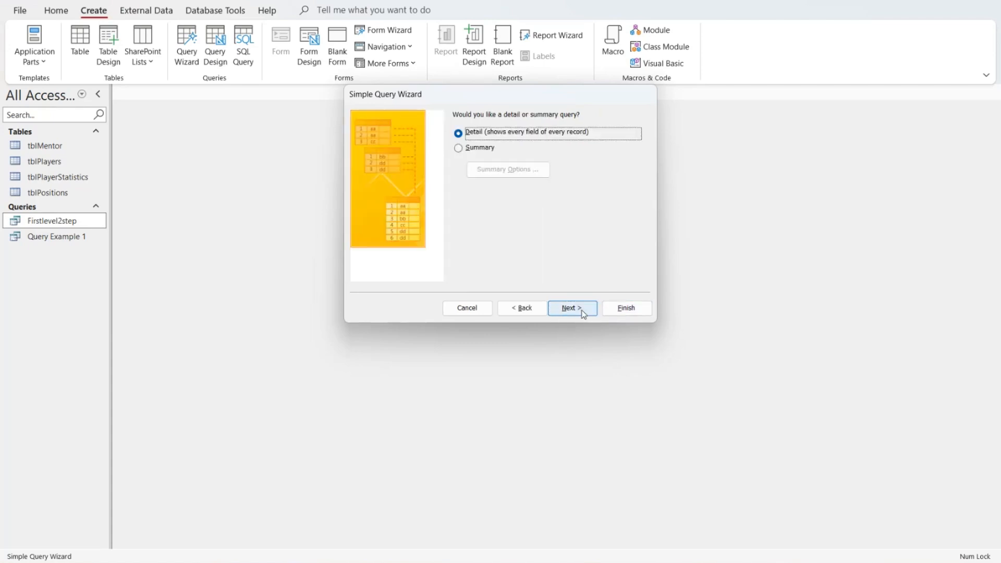
{"action": "left_click", "coordinate": [584, 313]}
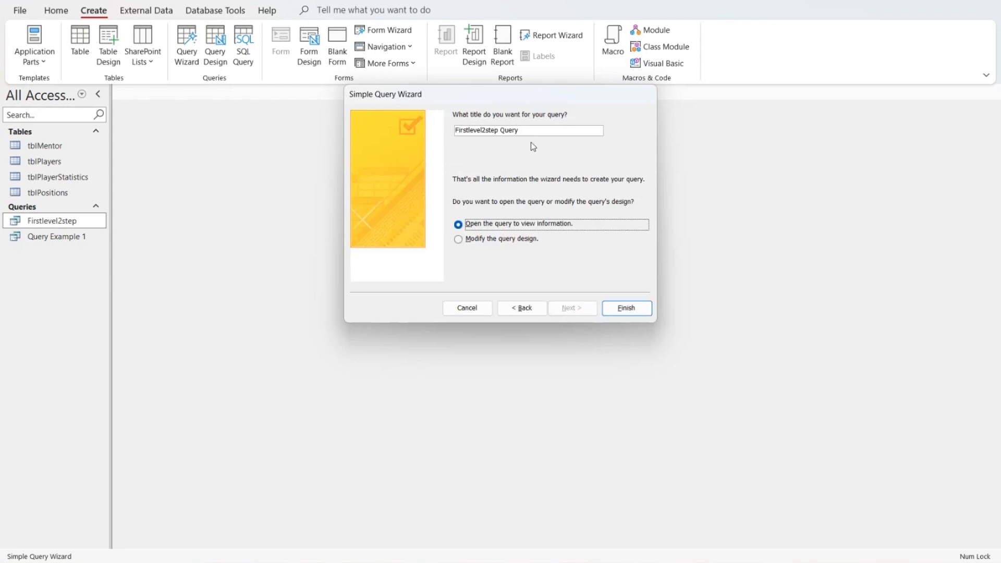
{"action": "left_click_drag", "start_coordinate": [517, 130], "coordinate": [429, 135]}
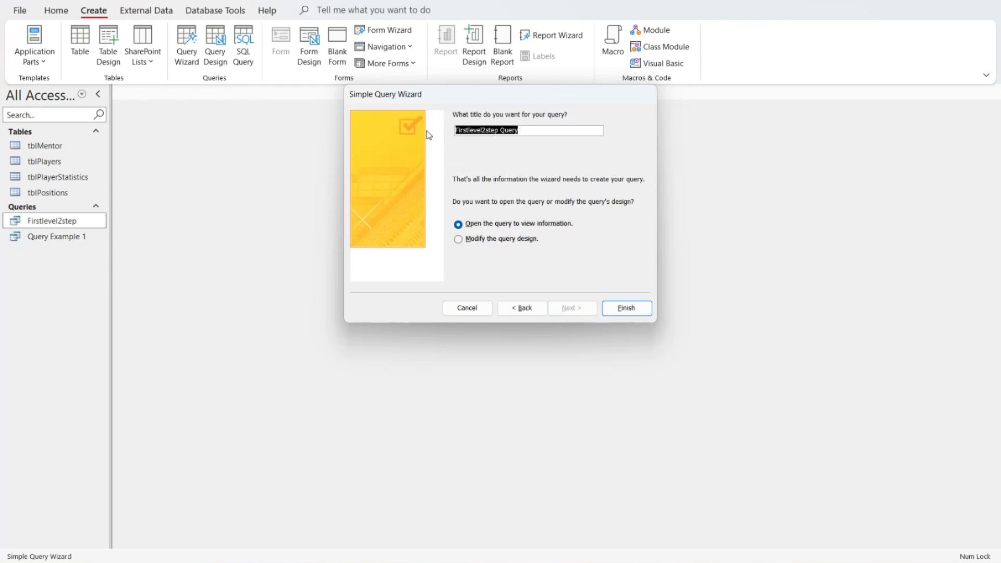
{"action": "type", "text": "Secondste"}
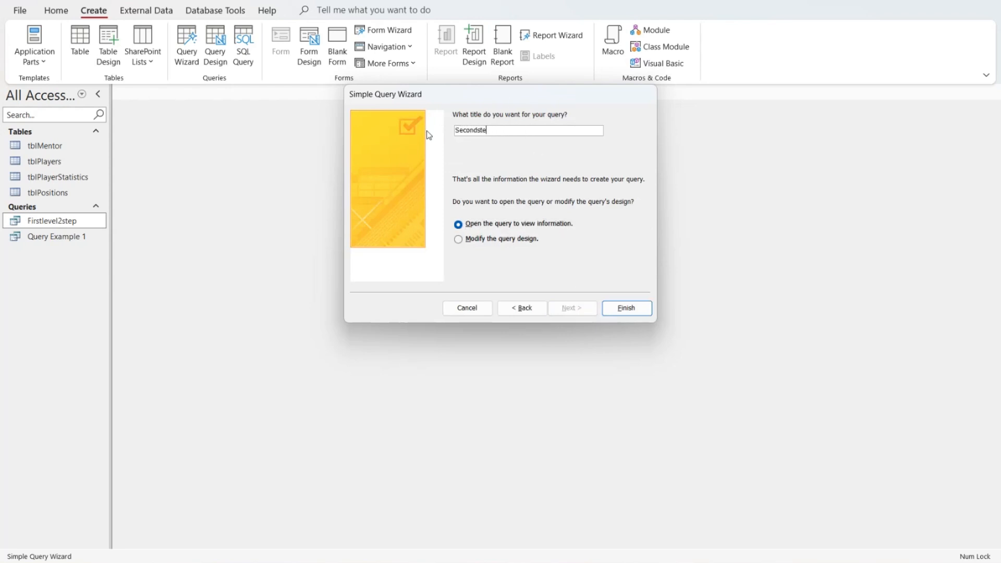
{"action": "type", "text": "p Query"}
{"action": "left_click", "coordinate": [625, 307]}
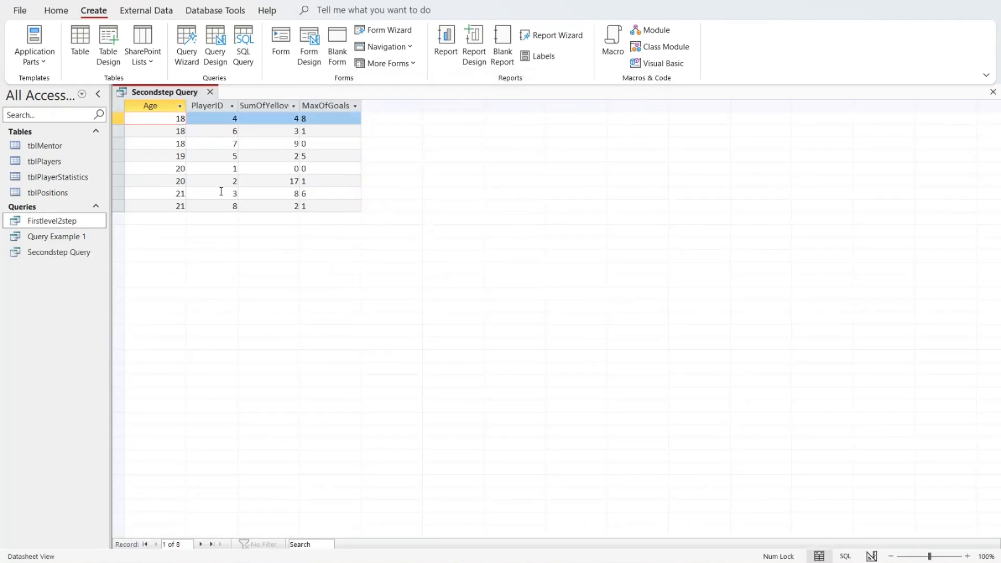
Switch Secondstep Query to Design View and add a Total row with PlayerID set to Count
{"action": "right_click", "coordinate": [169, 94]}
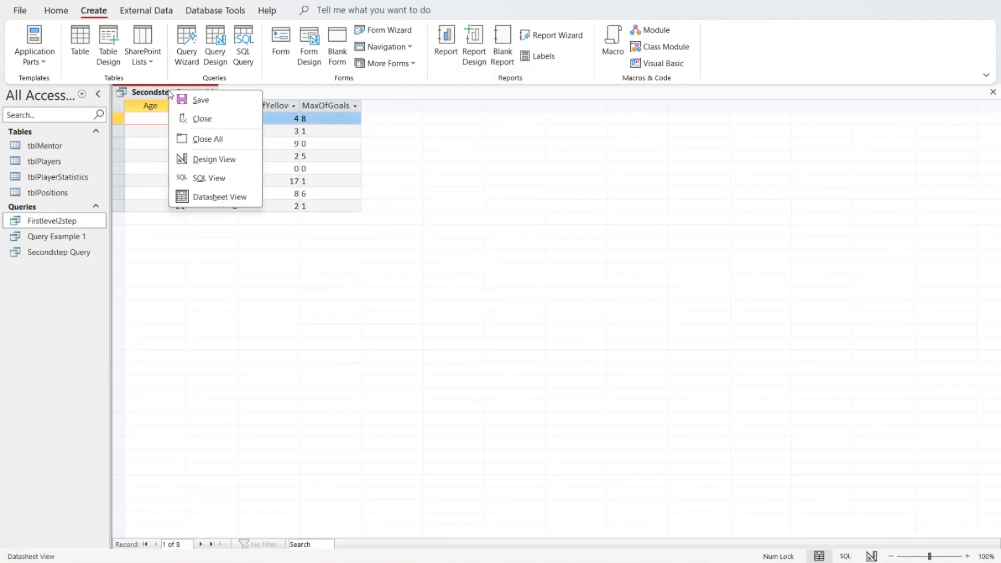
{"action": "left_click", "coordinate": [225, 163]}
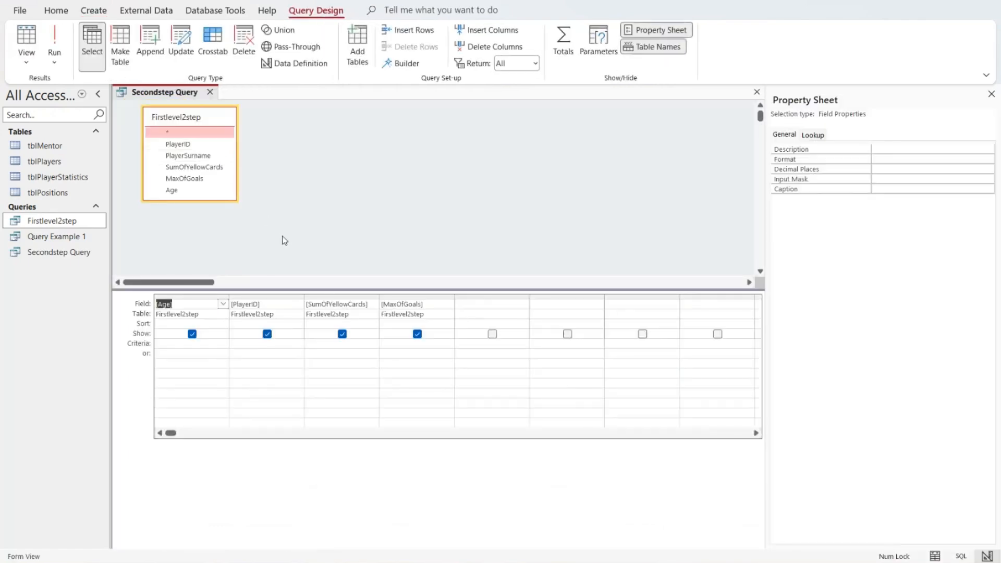
{"action": "key", "text": "Down"}
{"action": "left_click", "coordinate": [556, 65]}
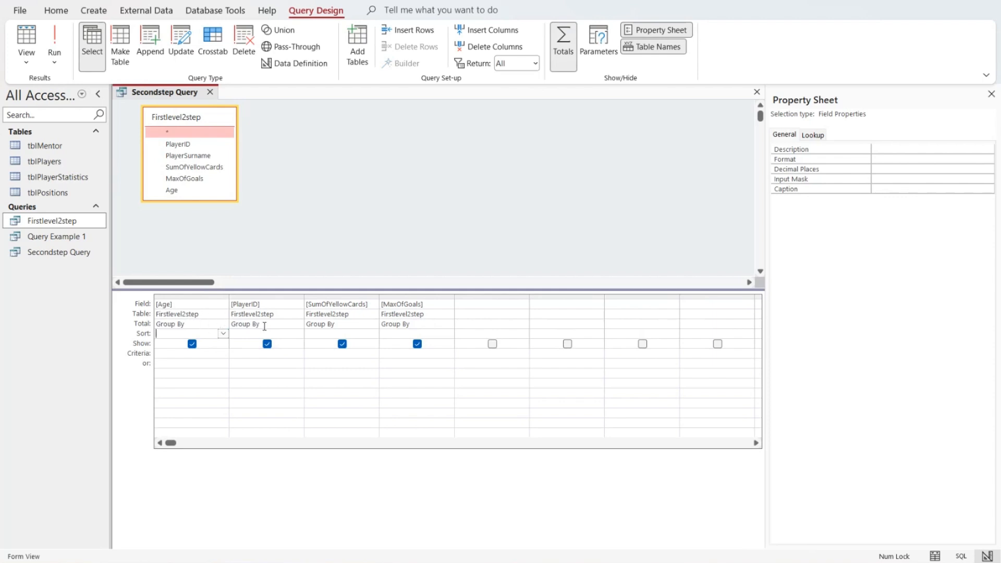
{"action": "left_click", "coordinate": [283, 327]}
{"action": "left_click", "coordinate": [299, 325]}
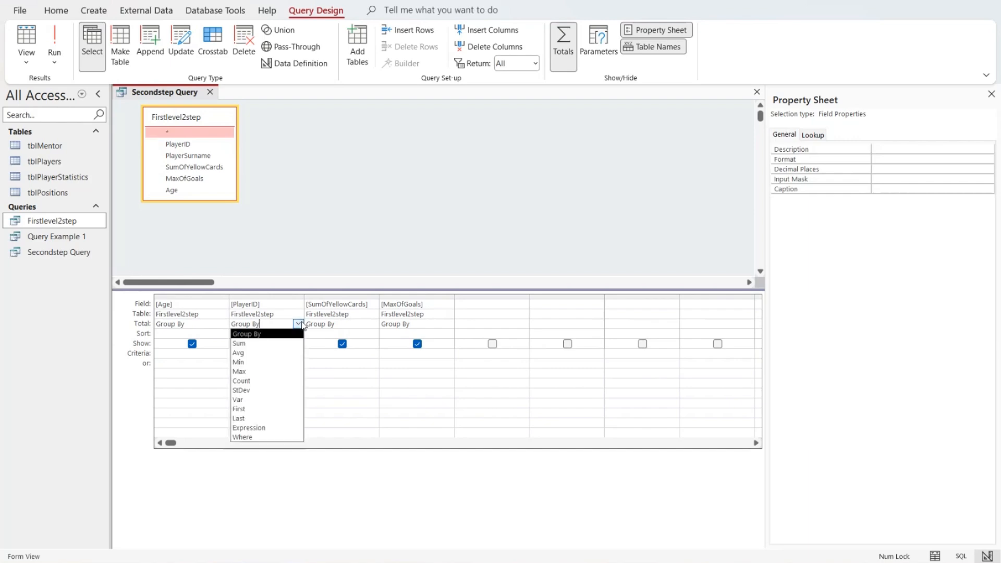
{"action": "left_click", "coordinate": [251, 380]}
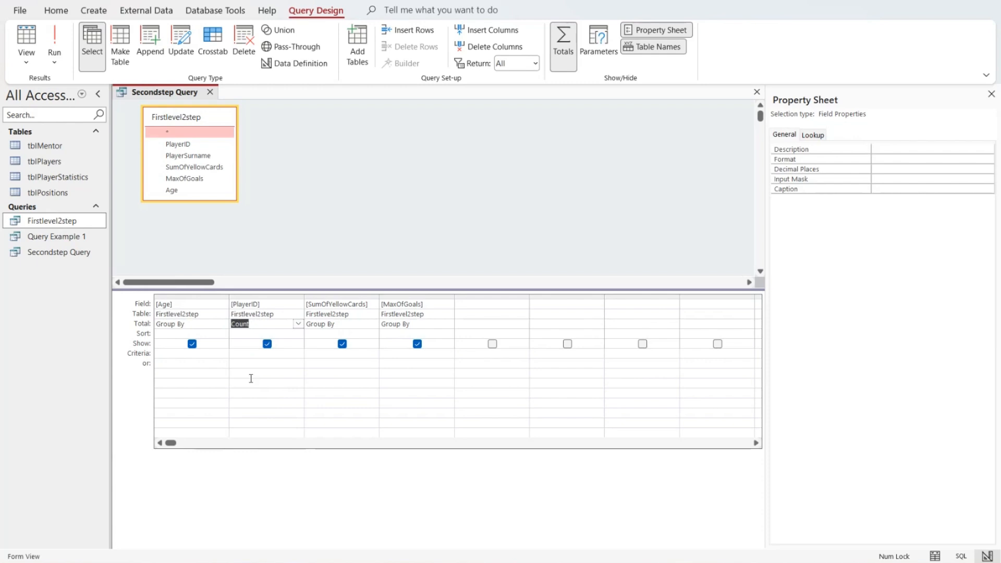
Set the Total of SumOfYellowCards to Sum and of MaxOfGoals to Max
{"action": "left_click", "coordinate": [353, 324]}
{"action": "left_click", "coordinate": [373, 324]}
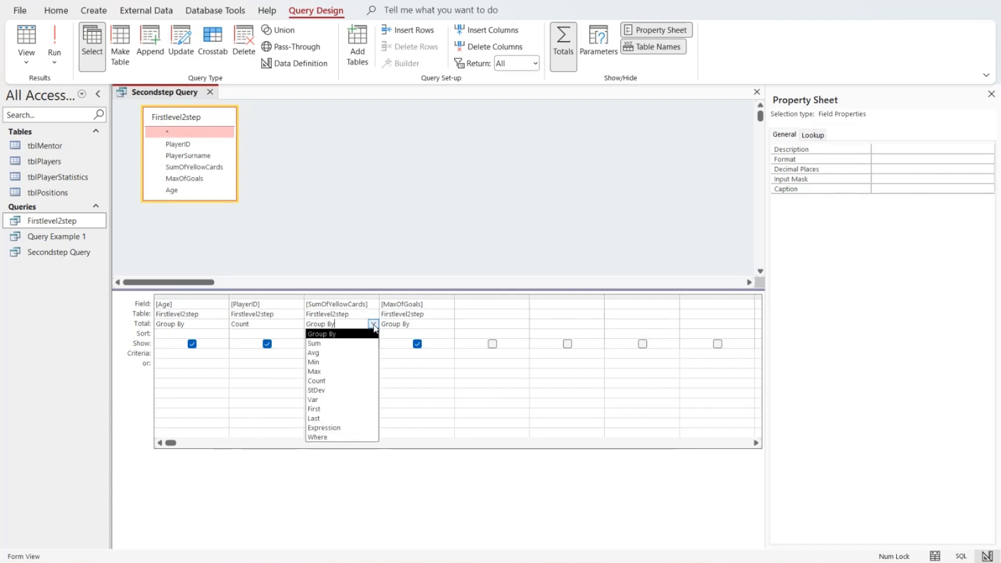
{"action": "left_click", "coordinate": [354, 343]}
{"action": "left_click", "coordinate": [407, 323]}
{"action": "left_click", "coordinate": [448, 323]}
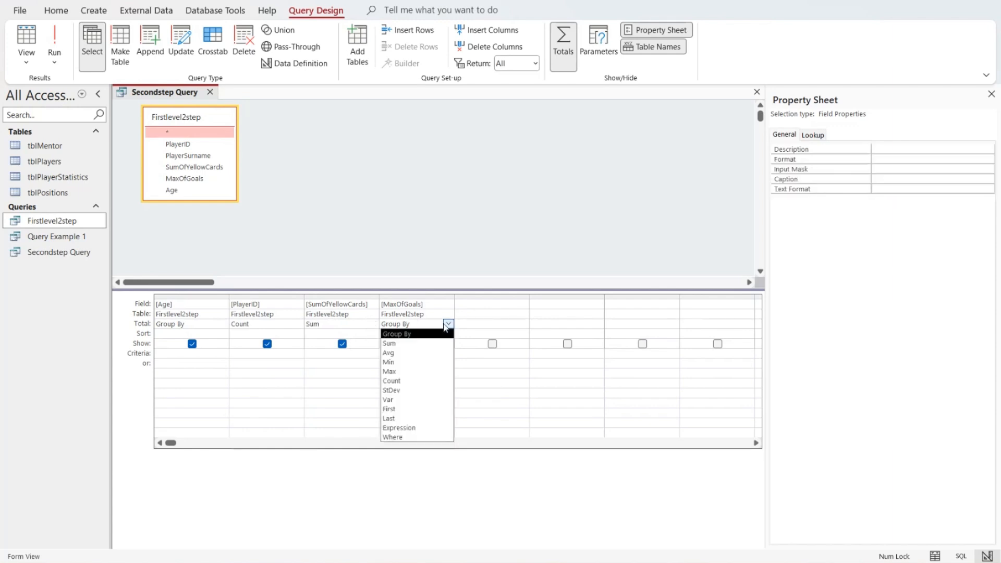
{"action": "left_click", "coordinate": [418, 372]}
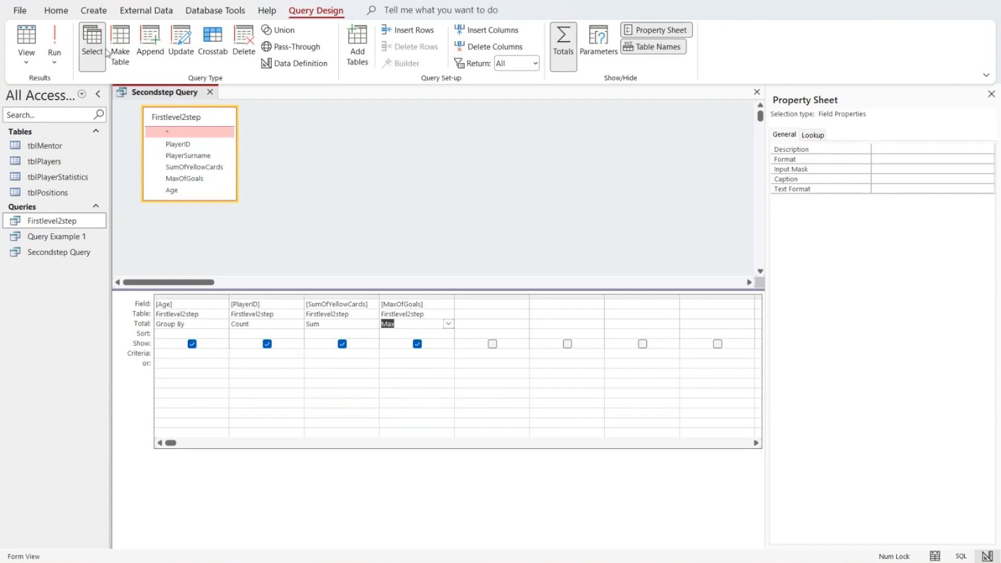
Display the results of Secondstep Query in Datasheet View to check the totals for each age
{"action": "right_click", "coordinate": [150, 93]}
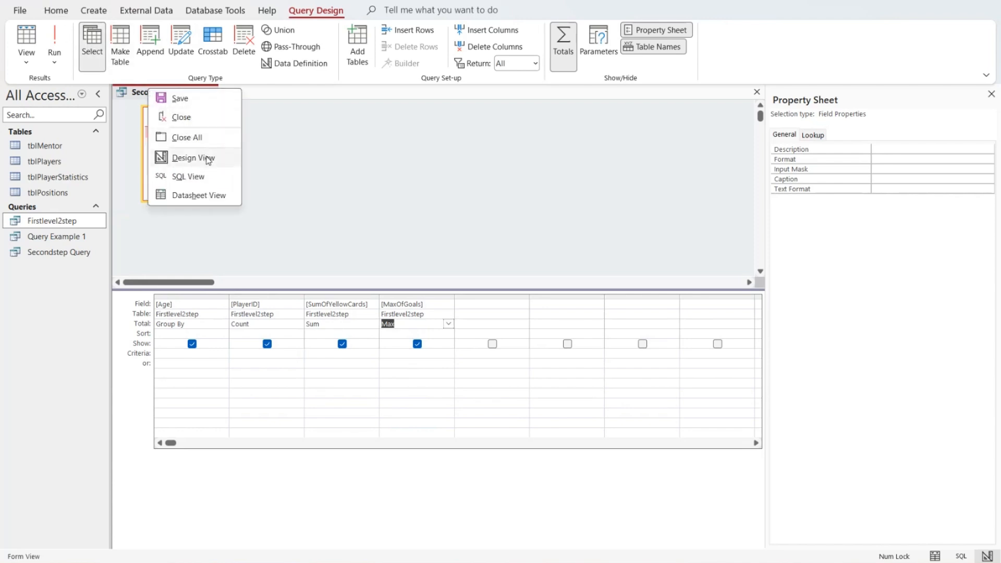
{"action": "left_click", "coordinate": [226, 191]}
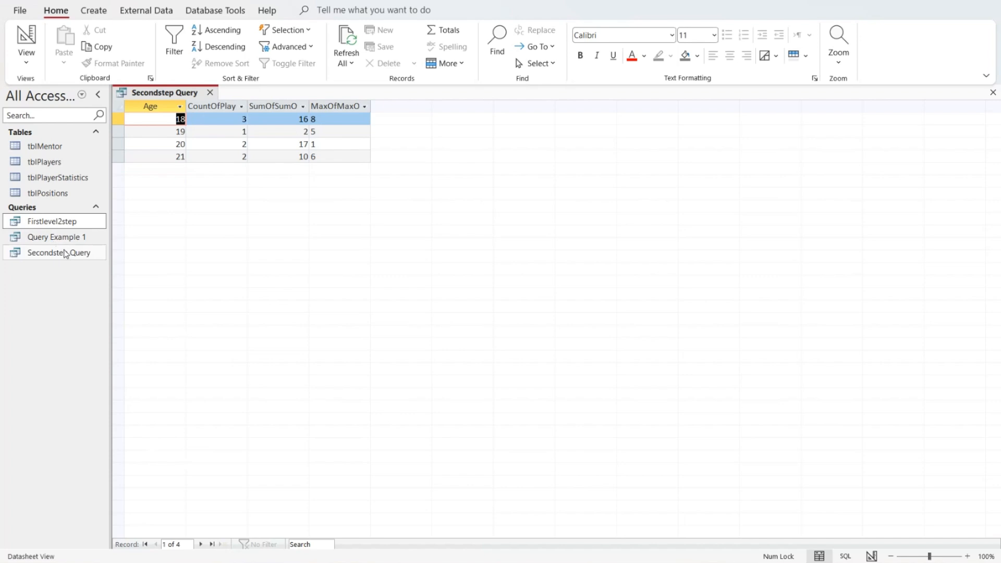
Open the Firstlevel2step query in Design View and widen the Age column to show its whole expression
{"action": "left_click", "coordinate": [52, 226]}
{"action": "right_click", "coordinate": [53, 225]}
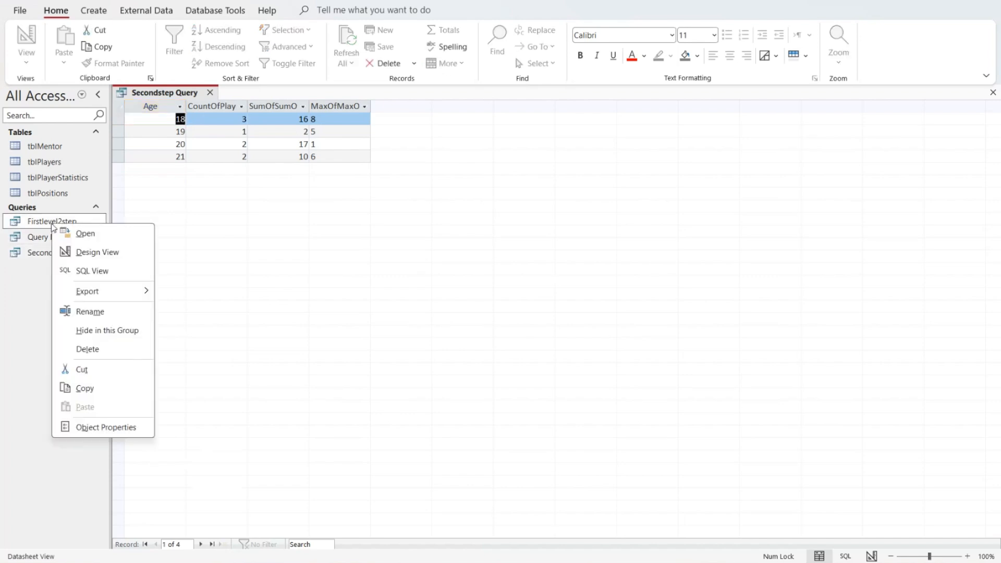
{"action": "left_click", "coordinate": [97, 257]}
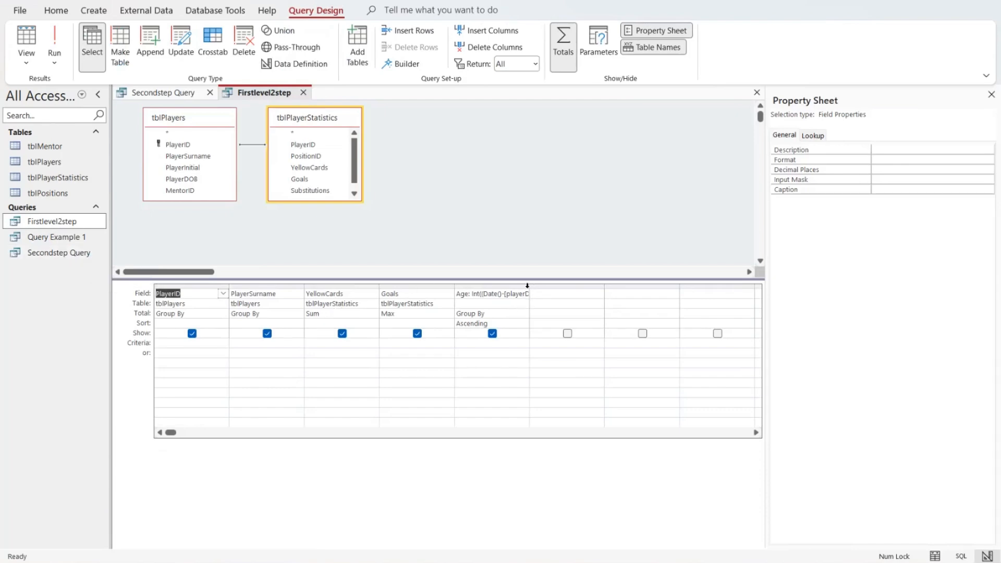
{"action": "left_click_drag", "start_coordinate": [528, 286], "coordinate": [595, 286]}
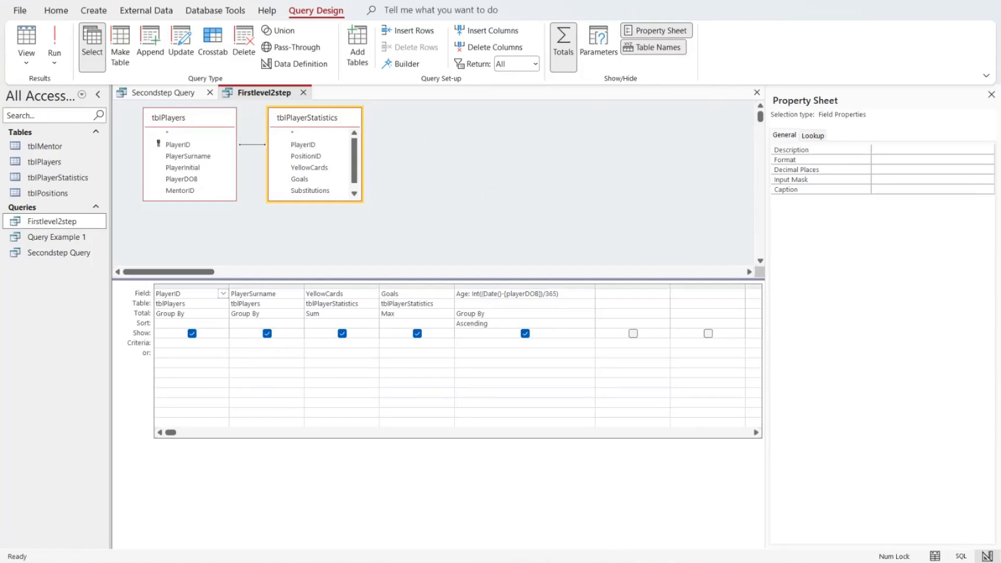
{"action": "left_click", "coordinate": [592, 533]}
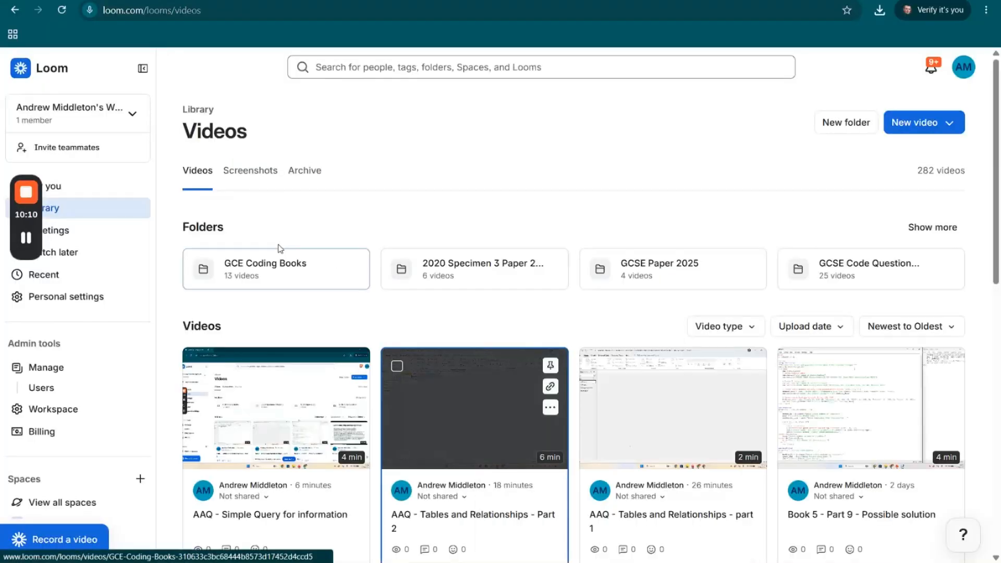
{"action": "left_click", "coordinate": [26, 192]}
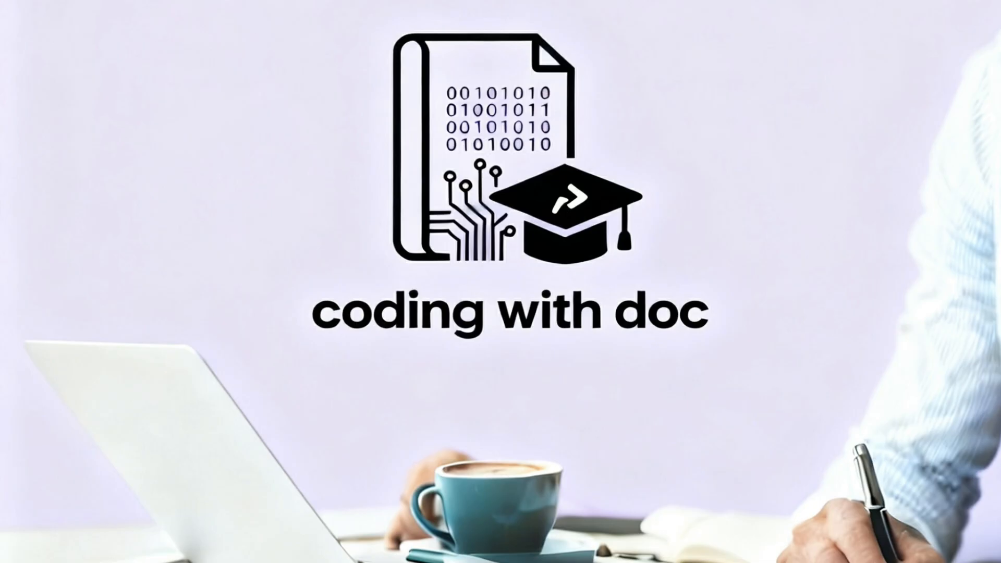